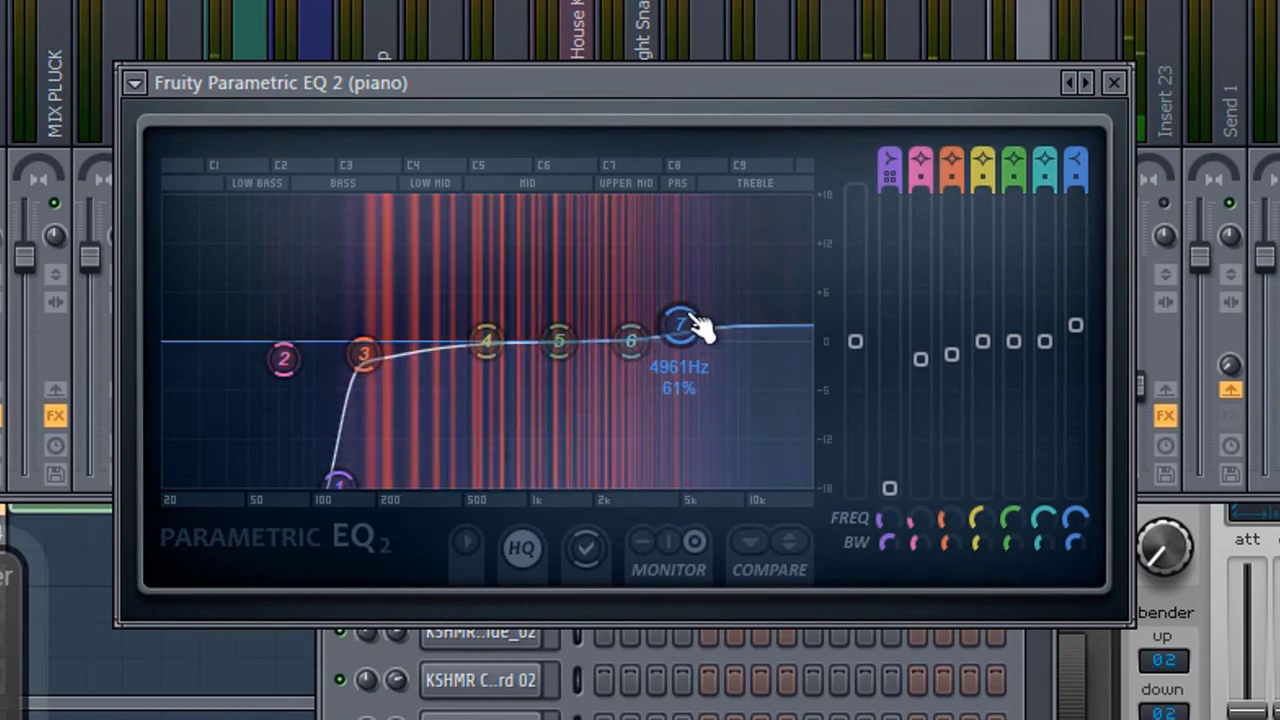
# Step: Open the Fruity Parametric EQ 2 on the piano2 mixer track and play the pattern to examine its frequency spectrum
pyautogui.press('F9')
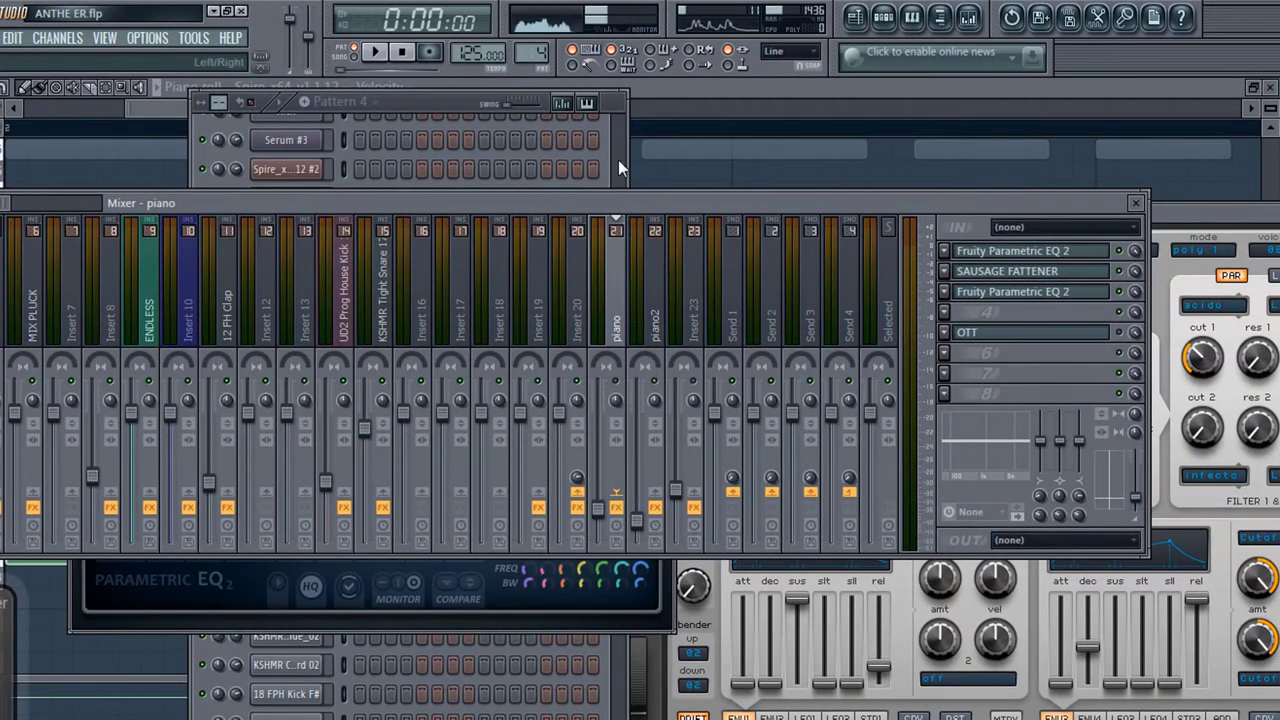
pyautogui.click(450, 99)
pyautogui.click(655, 320)
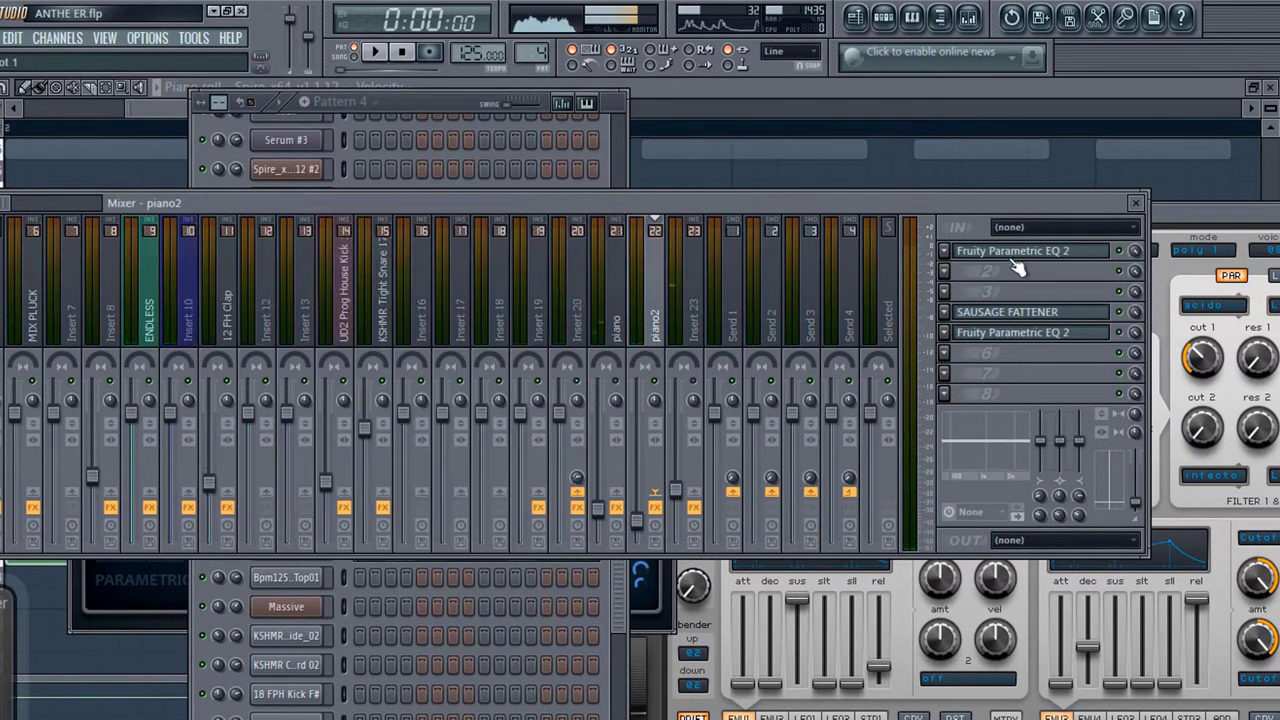
pyautogui.click(1014, 251)
pyautogui.click(1000, 344)
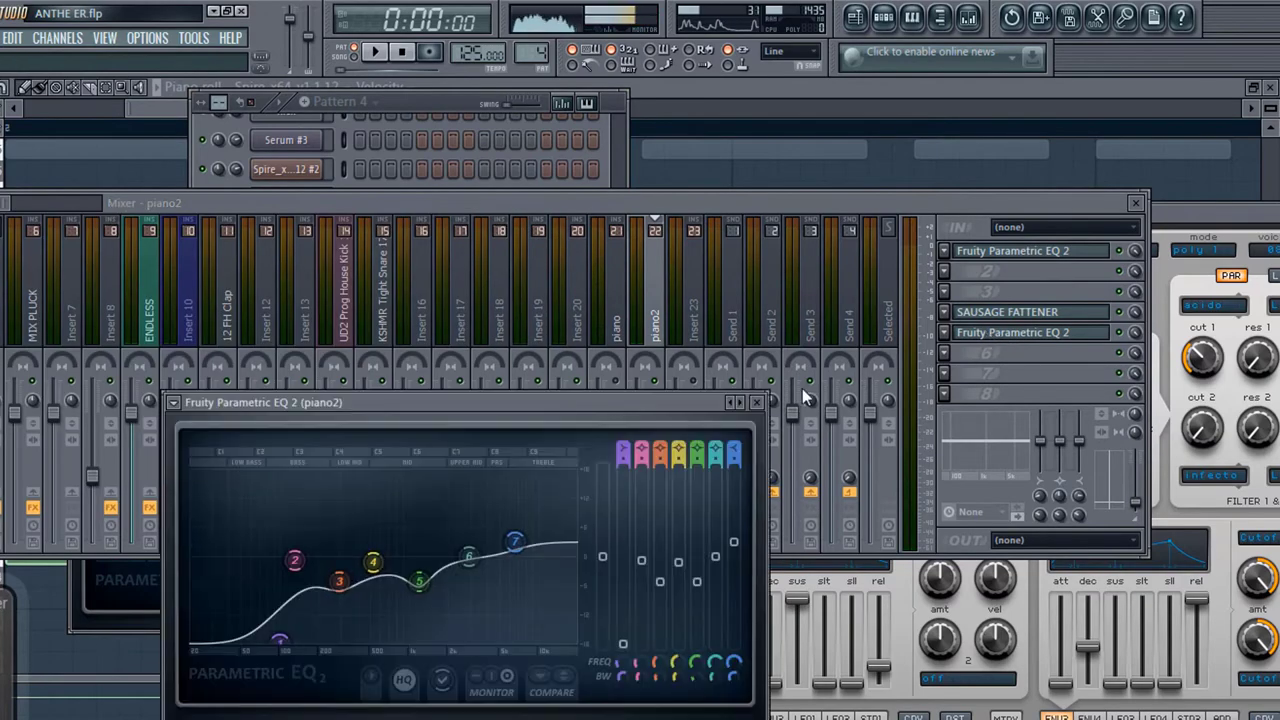
pyautogui.press('space')
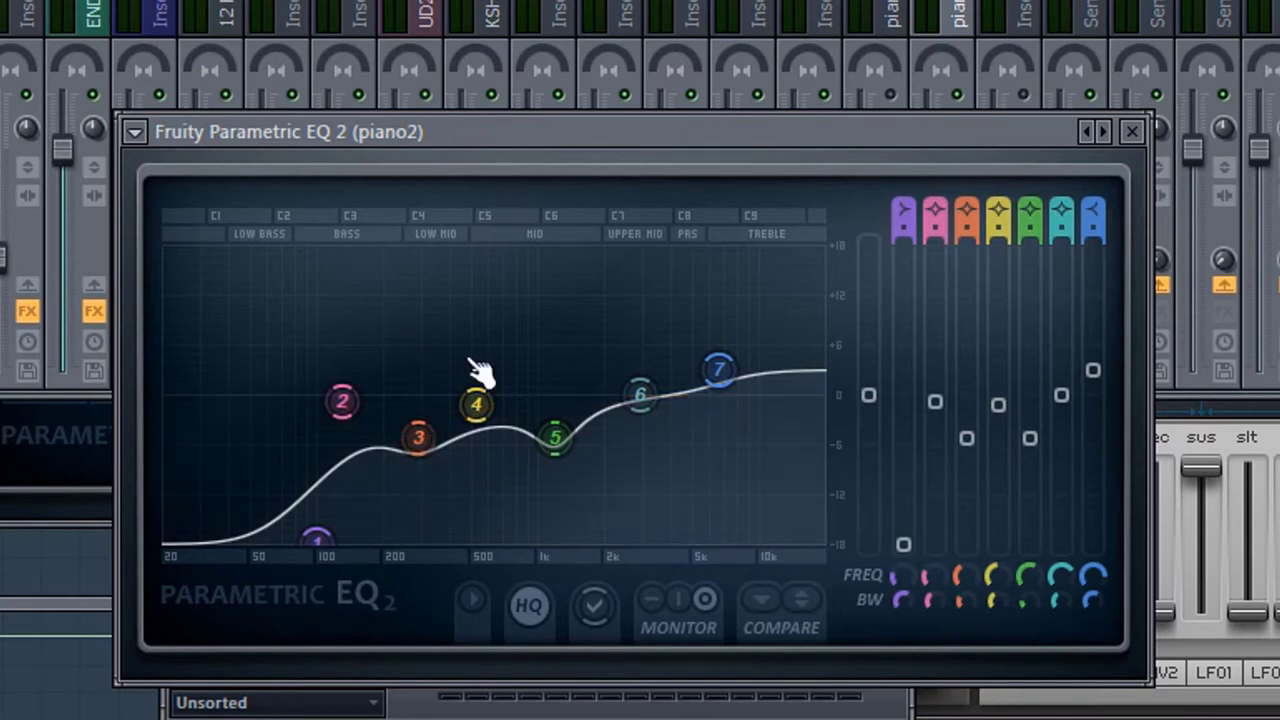
pyautogui.press('space')
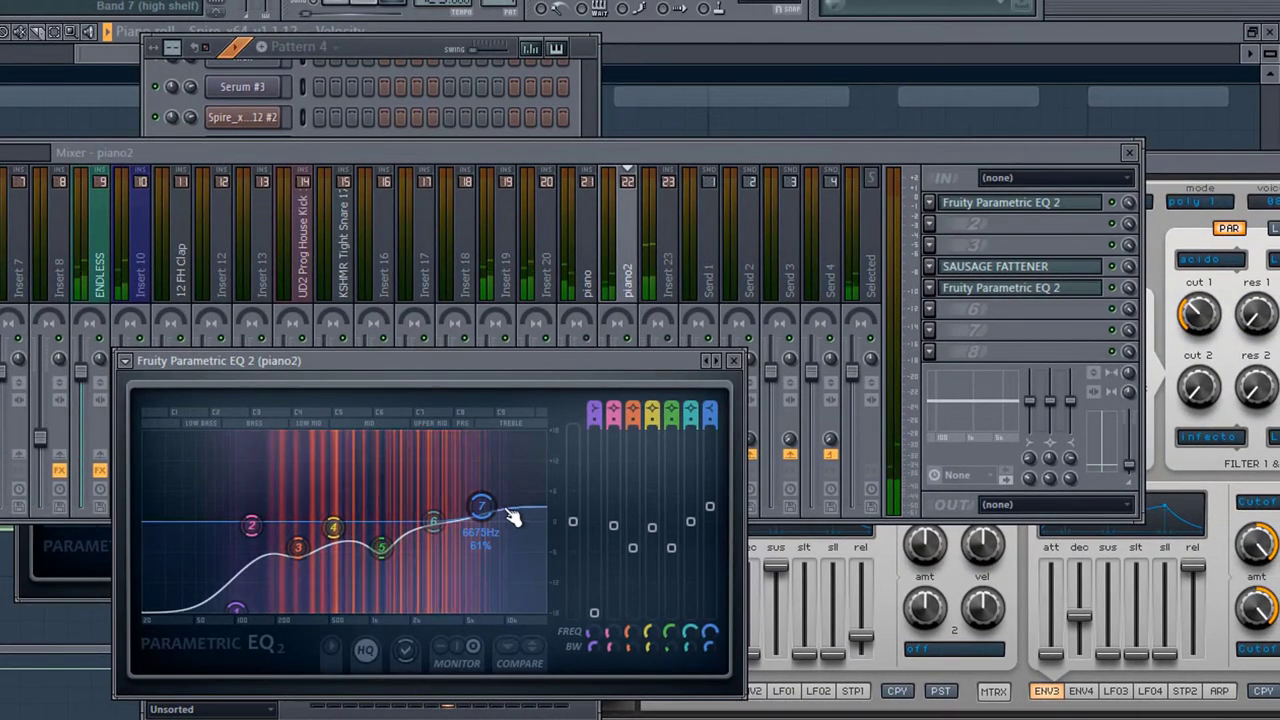
# Step: Open the first Fruity Parametric EQ 2 on Insert 23 and bring the mixer back to the front
pyautogui.click(674, 330)
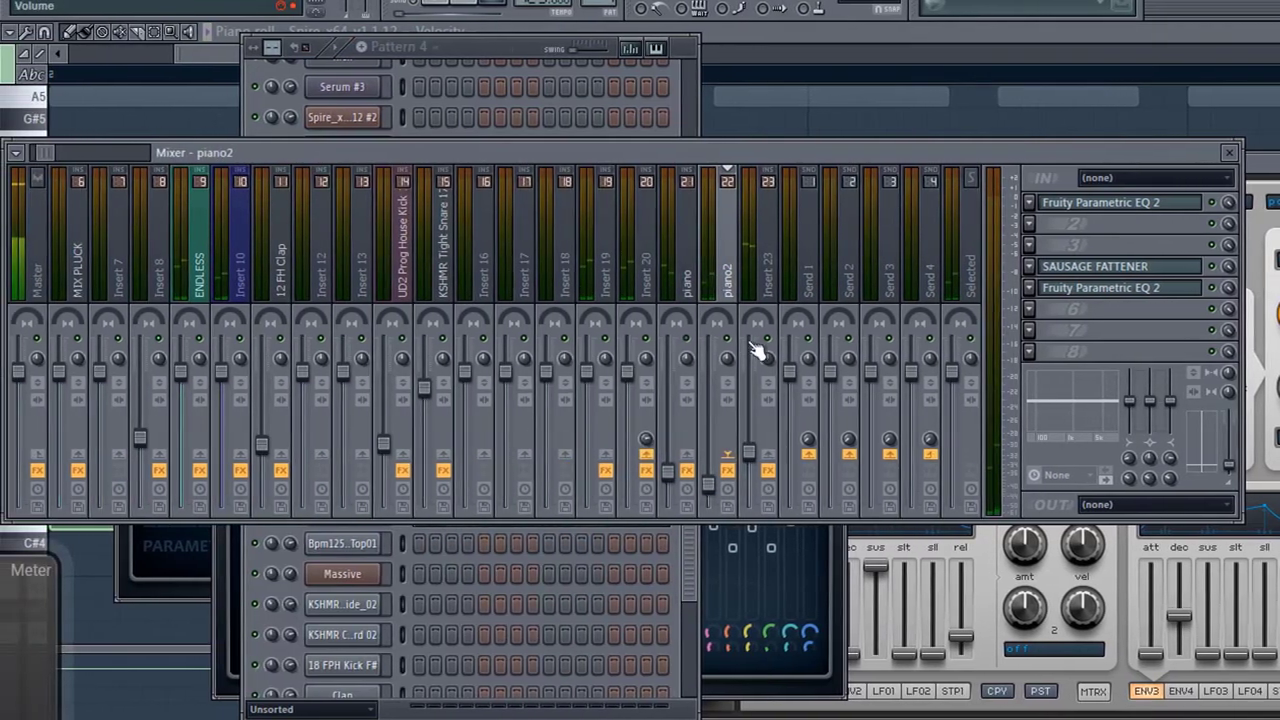
pyautogui.click(980, 204)
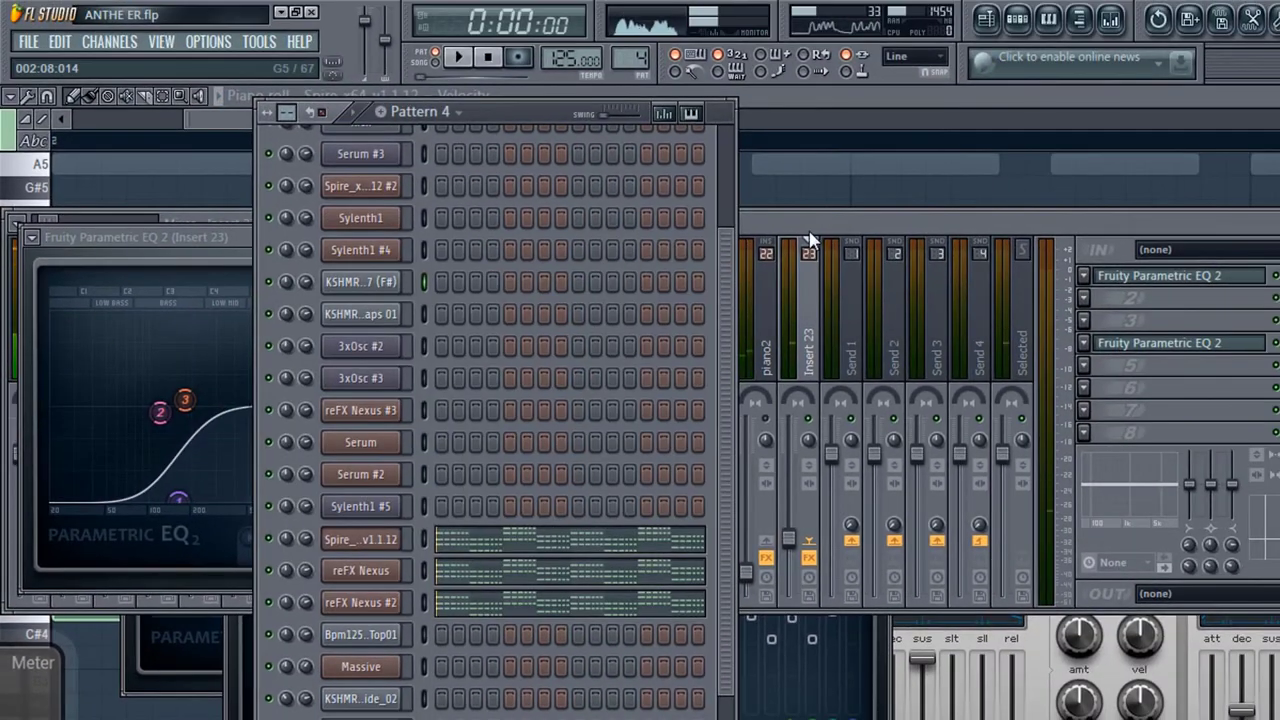
pyautogui.click(803, 258)
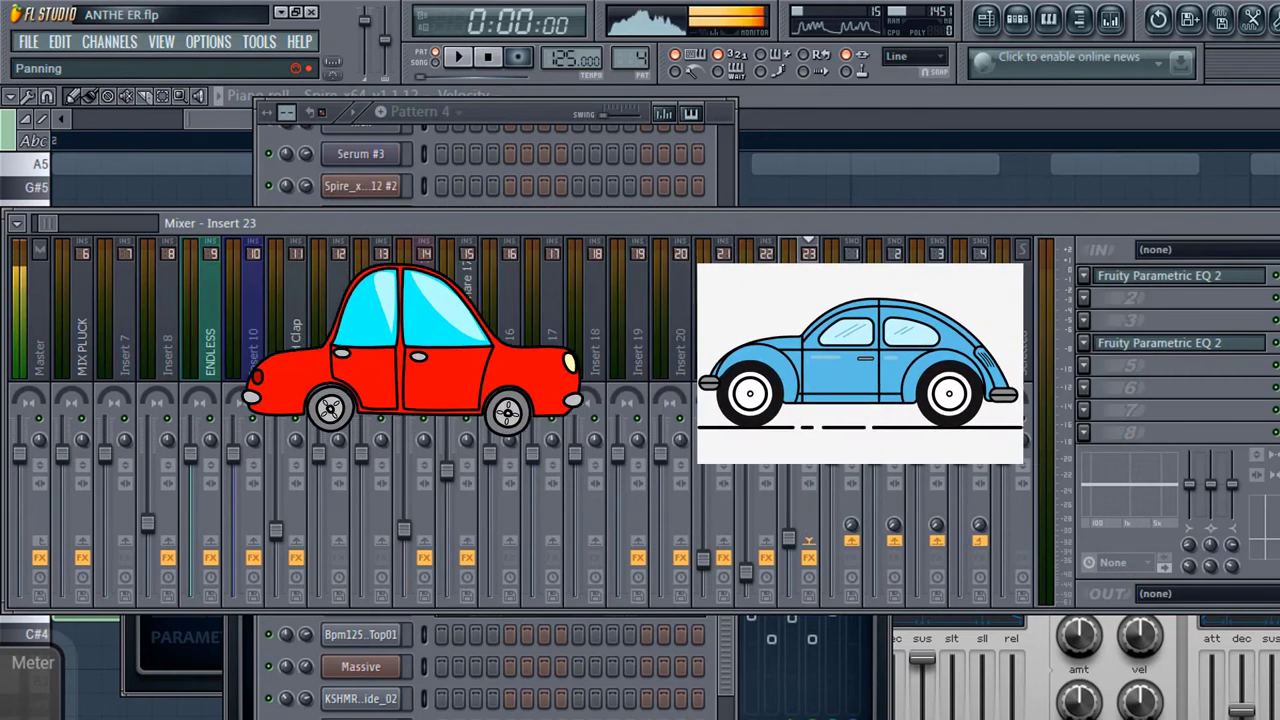
# Step: Solo Track 4 in the playlist and open its Pattern 11 clip at bar 41 in the piano roll
pyautogui.click(1001, 30)
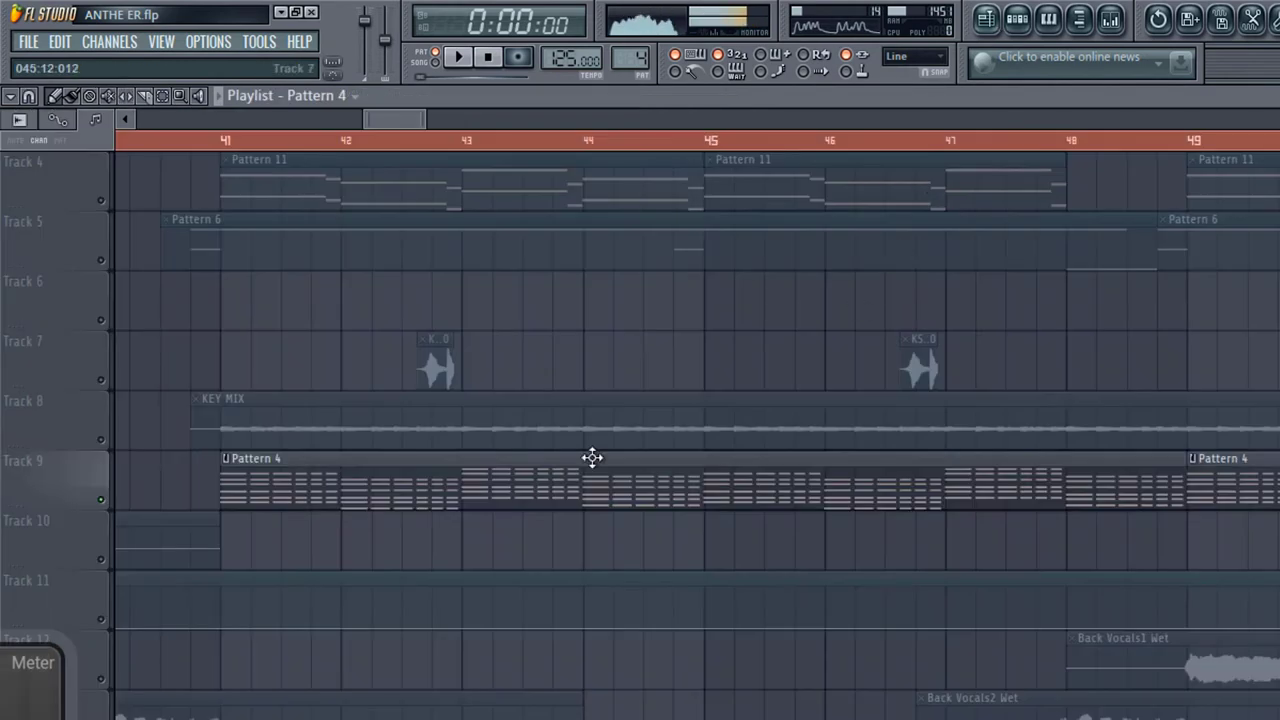
pyautogui.scroll(-3, 220, 614)
pyautogui.scroll(6, 214, 609)
pyautogui.click(107, 392)
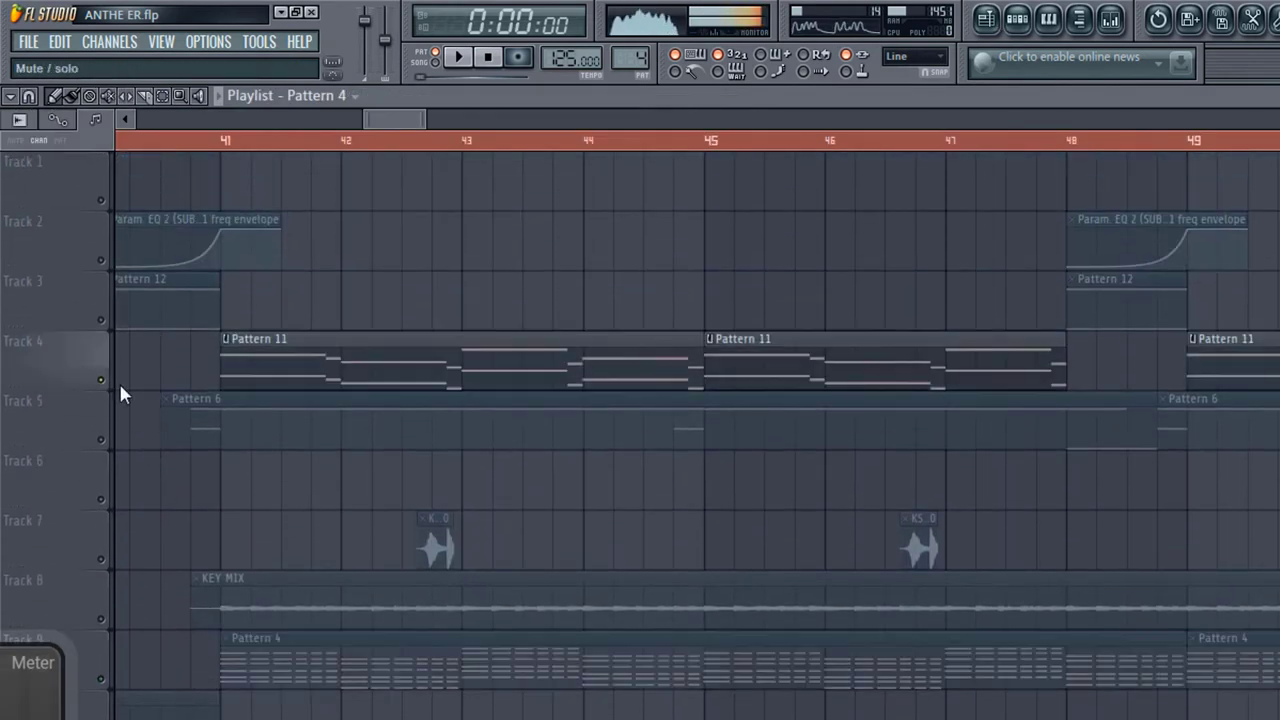
pyautogui.click(222, 145)
pyautogui.doubleClick(374, 356)
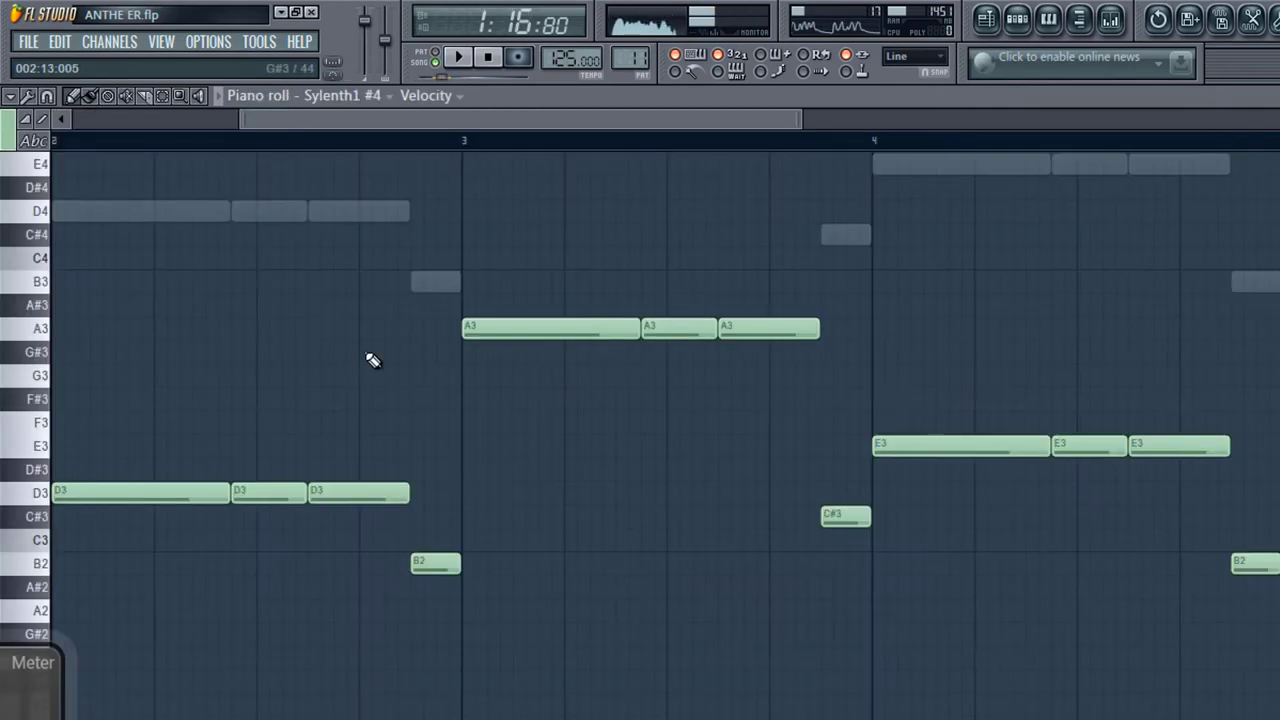
# Step: Open the Sylenth1 #4 instrument and its Insert 67 Fruity Parametric EQ 2, and play the pattern to examine the sub frequencies
pyautogui.press('space')
pyautogui.click(1017, 20)
pyautogui.click(360, 249)
pyautogui.press('space')
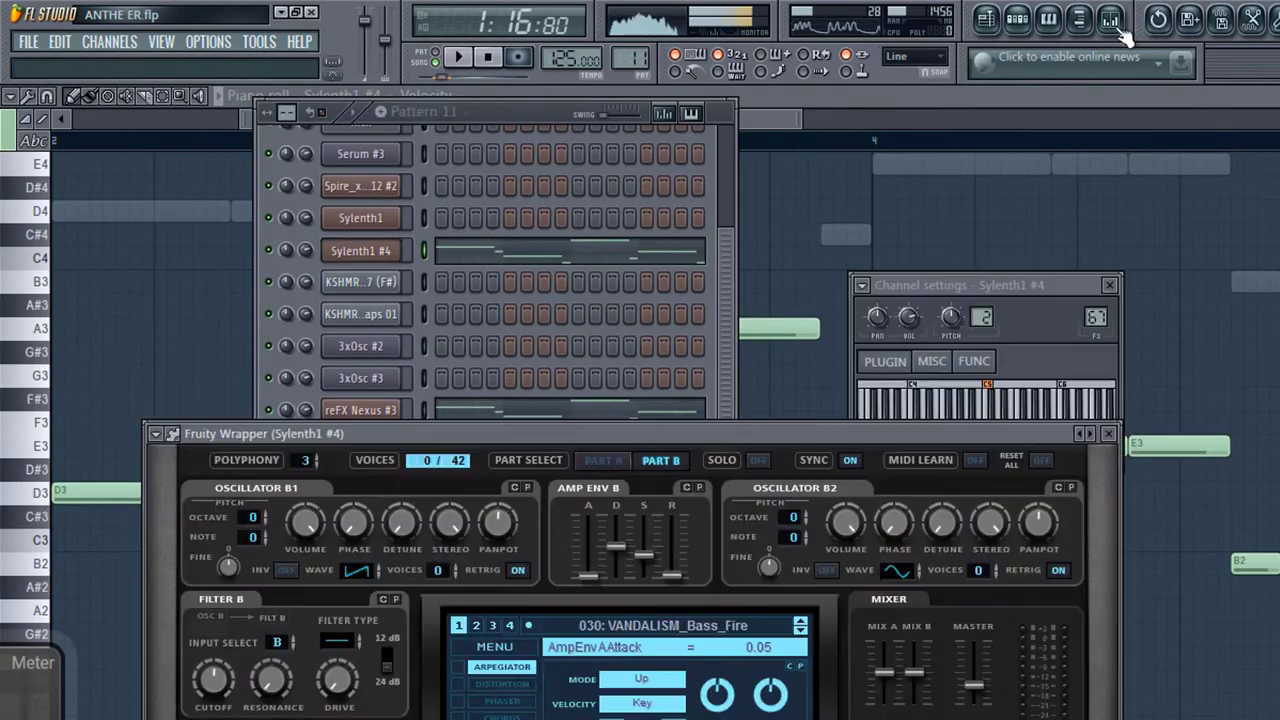
pyautogui.click(1110, 18)
pyautogui.click(1158, 275)
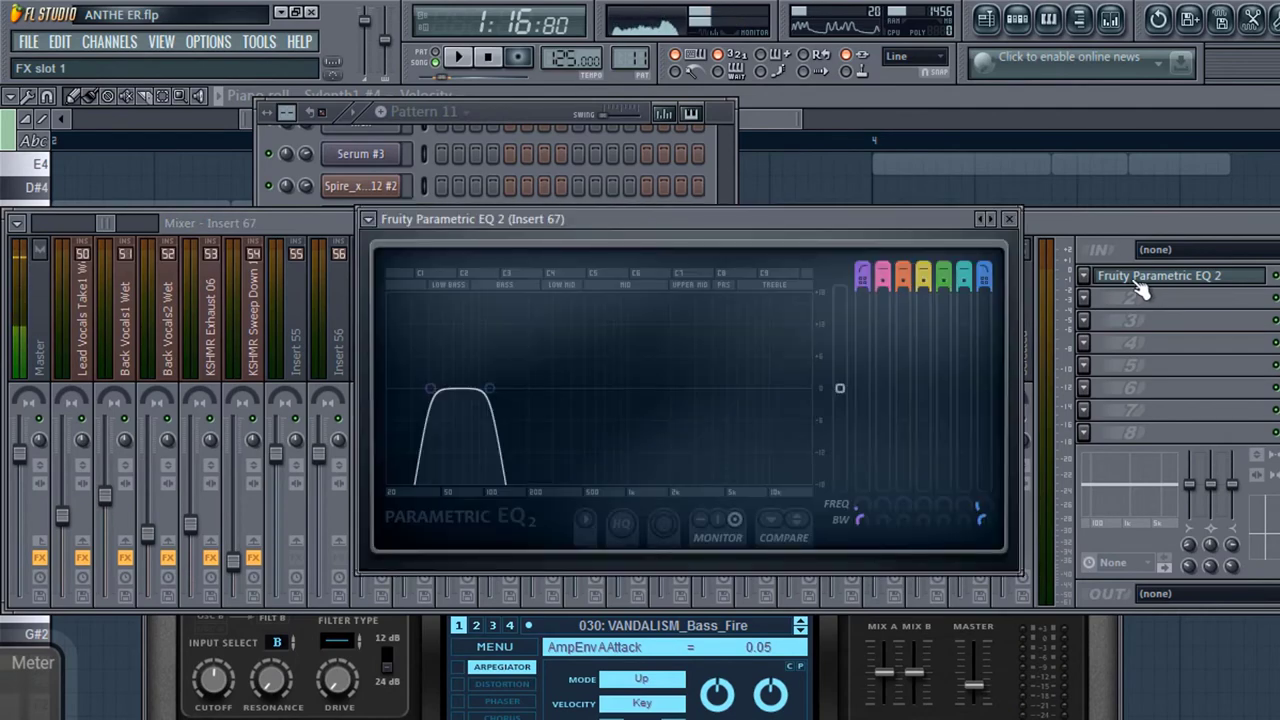
pyautogui.press('space')
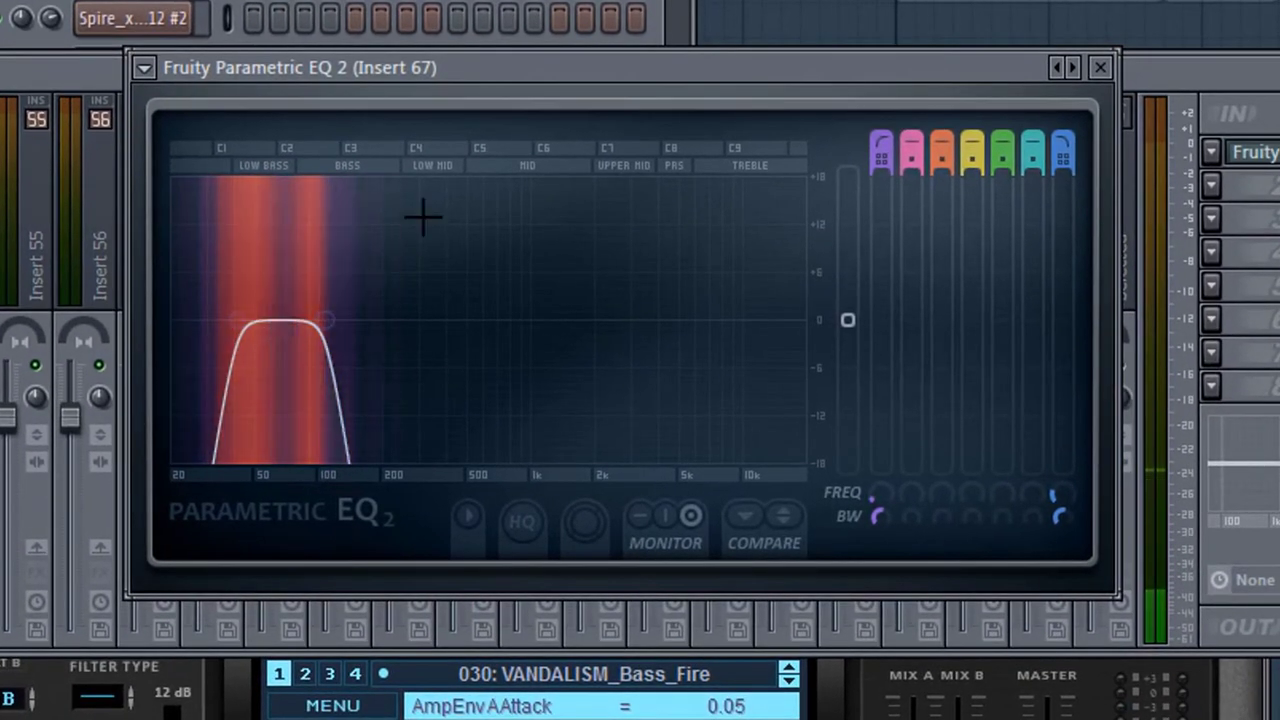
# Step: Sweep Insert 67's high-cut band up to the top of the spectrum and return it to about 100 Hz
pyautogui.moveTo(335, 325); pyautogui.dragTo(803, 320)
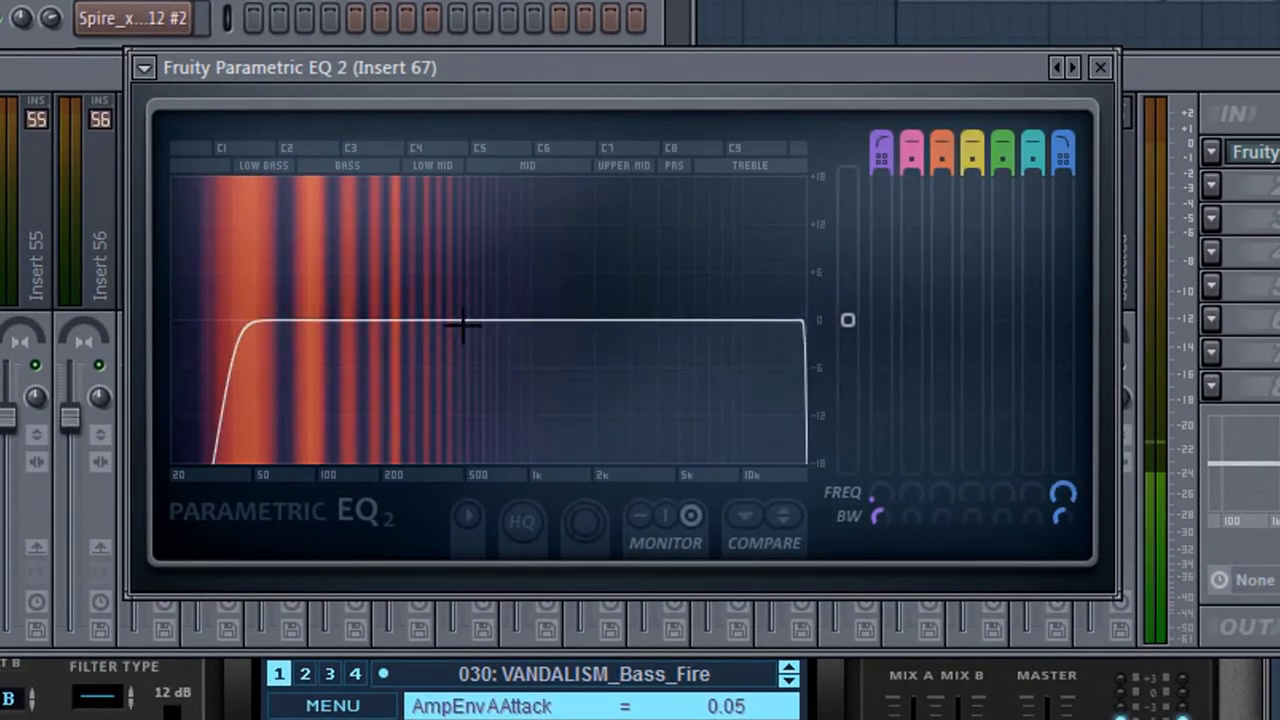
pyautogui.moveTo(790, 455); pyautogui.dragTo(368, 187)
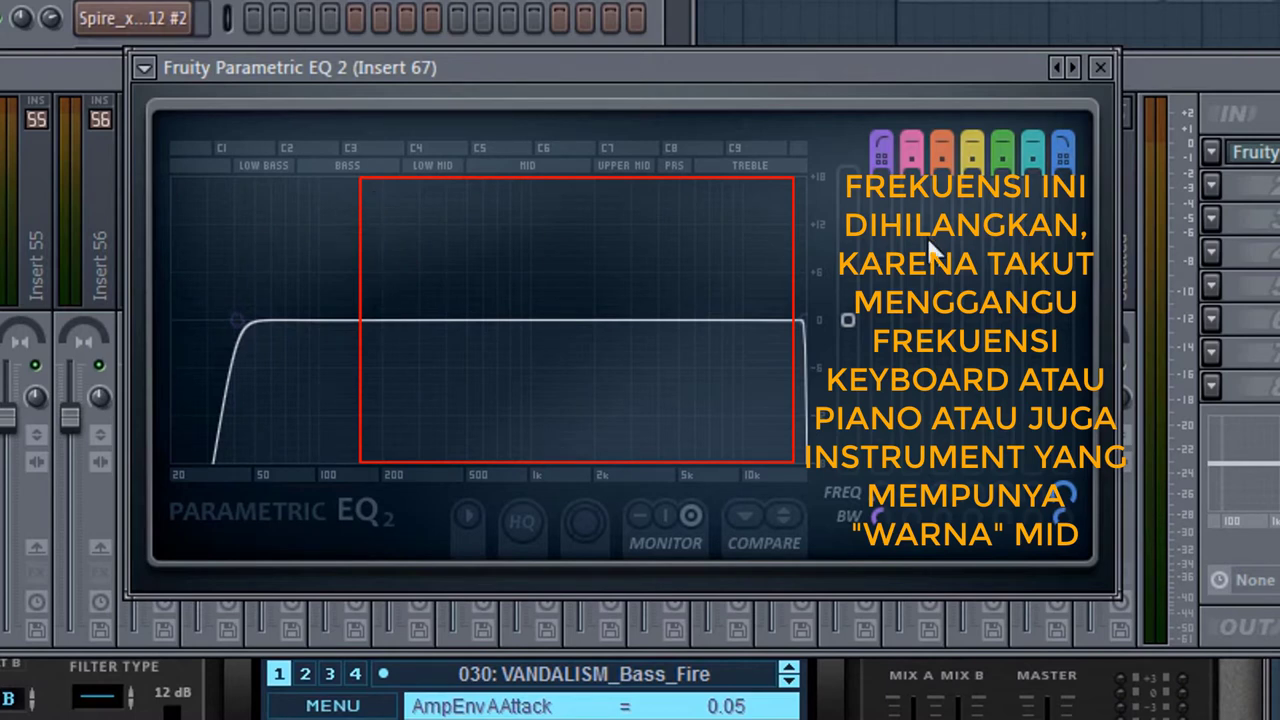
pyautogui.moveTo(798, 320); pyautogui.dragTo(311, 320)
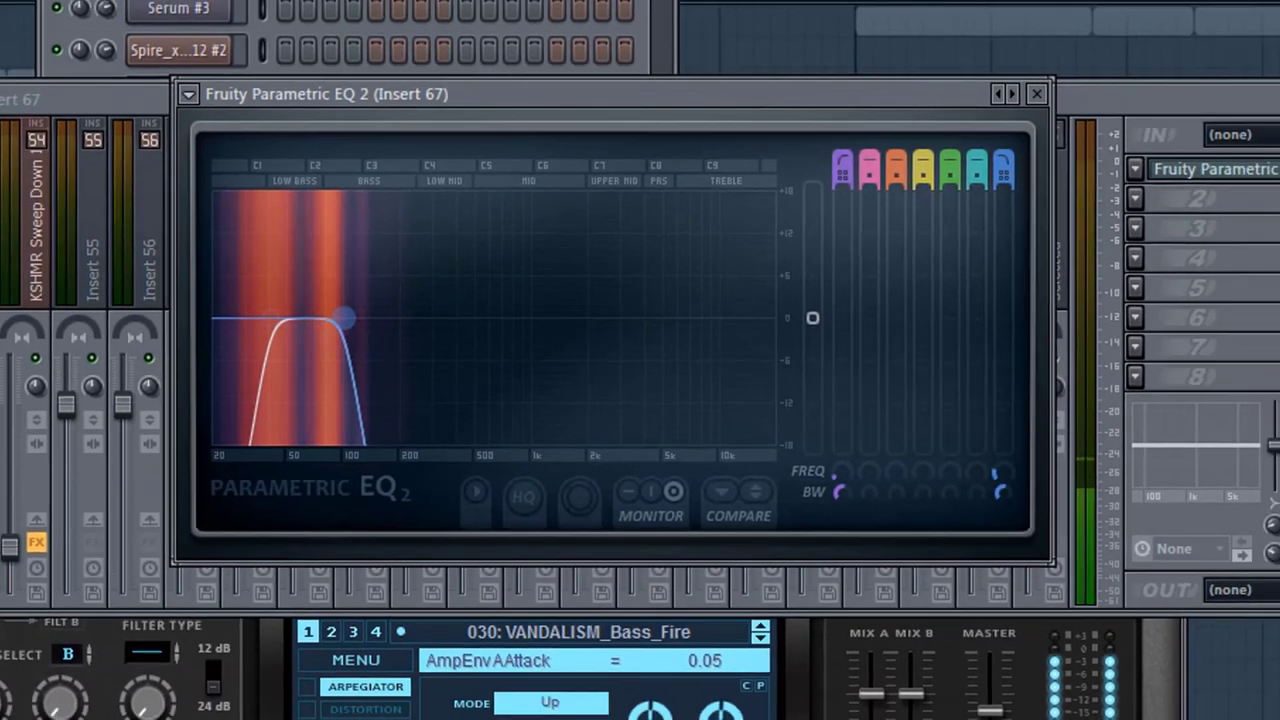
# Step: Close the Insert 67 EQ, open the second Fruity Parametric EQ 2 on the bass track, and audition its low cut during playback
pyautogui.click(1037, 93)
pyautogui.click(414, 51)
pyautogui.click(820, 370)
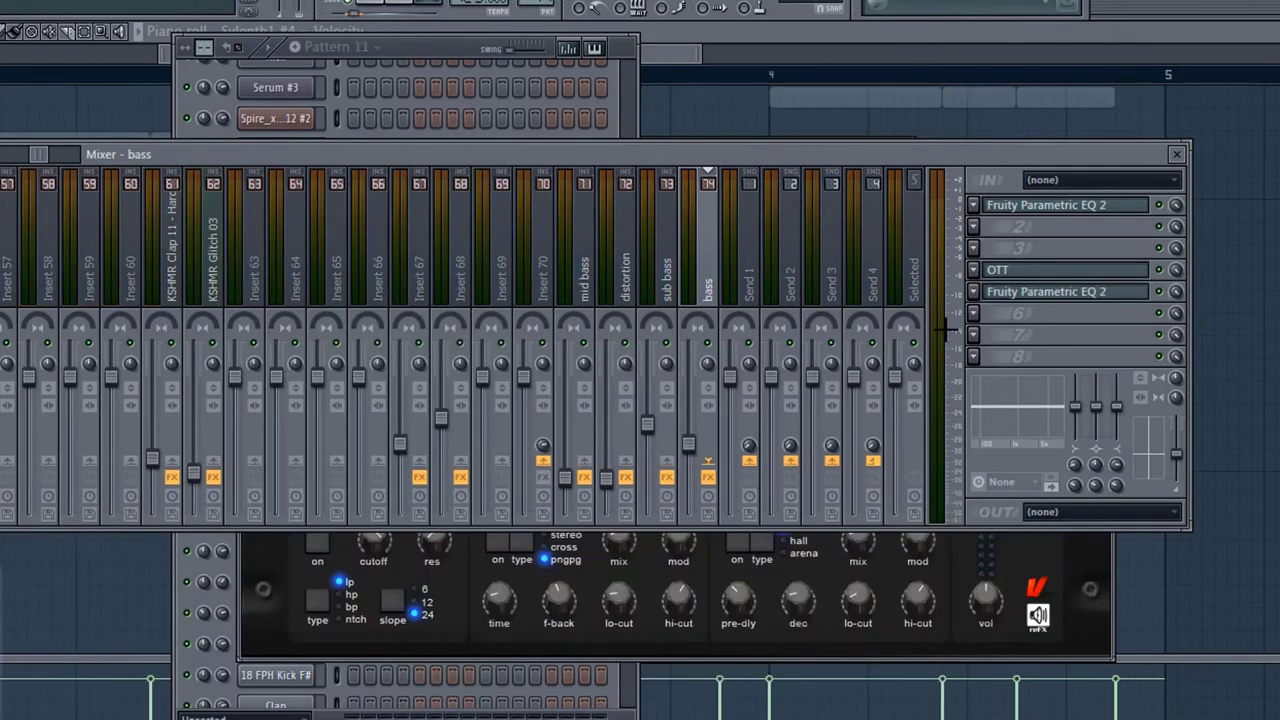
pyautogui.click(1076, 299)
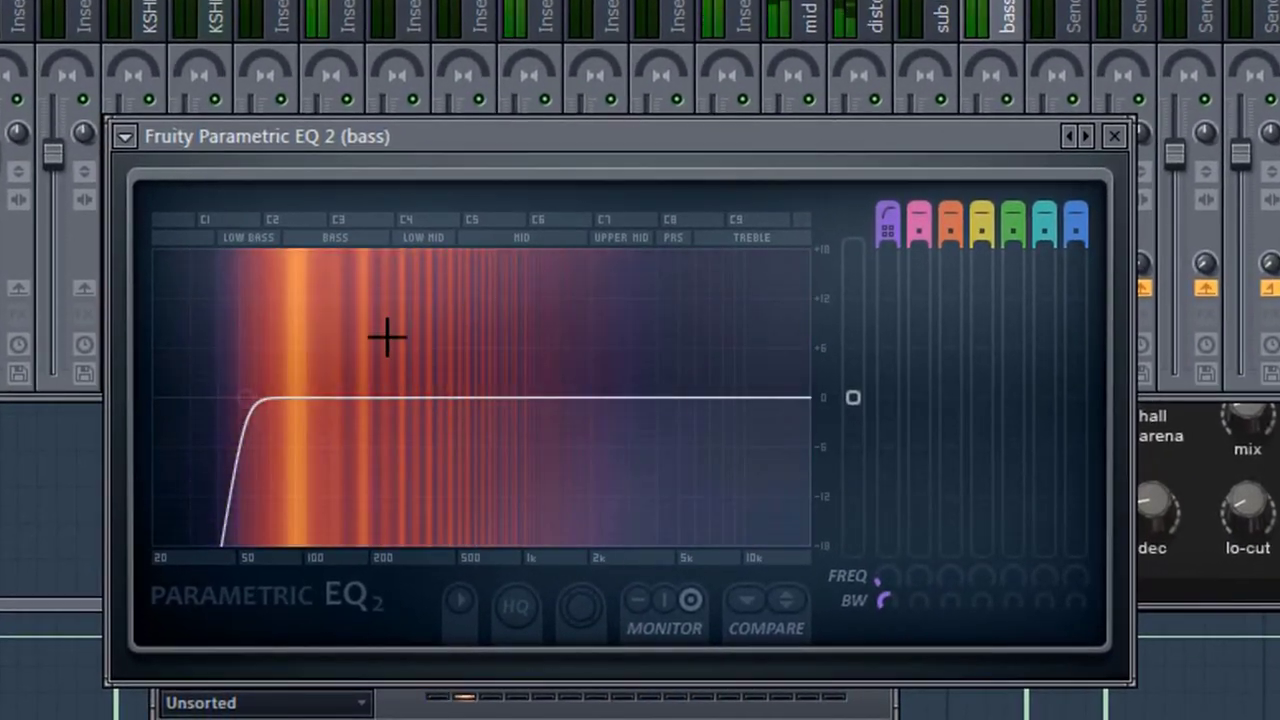
pyautogui.press('space')
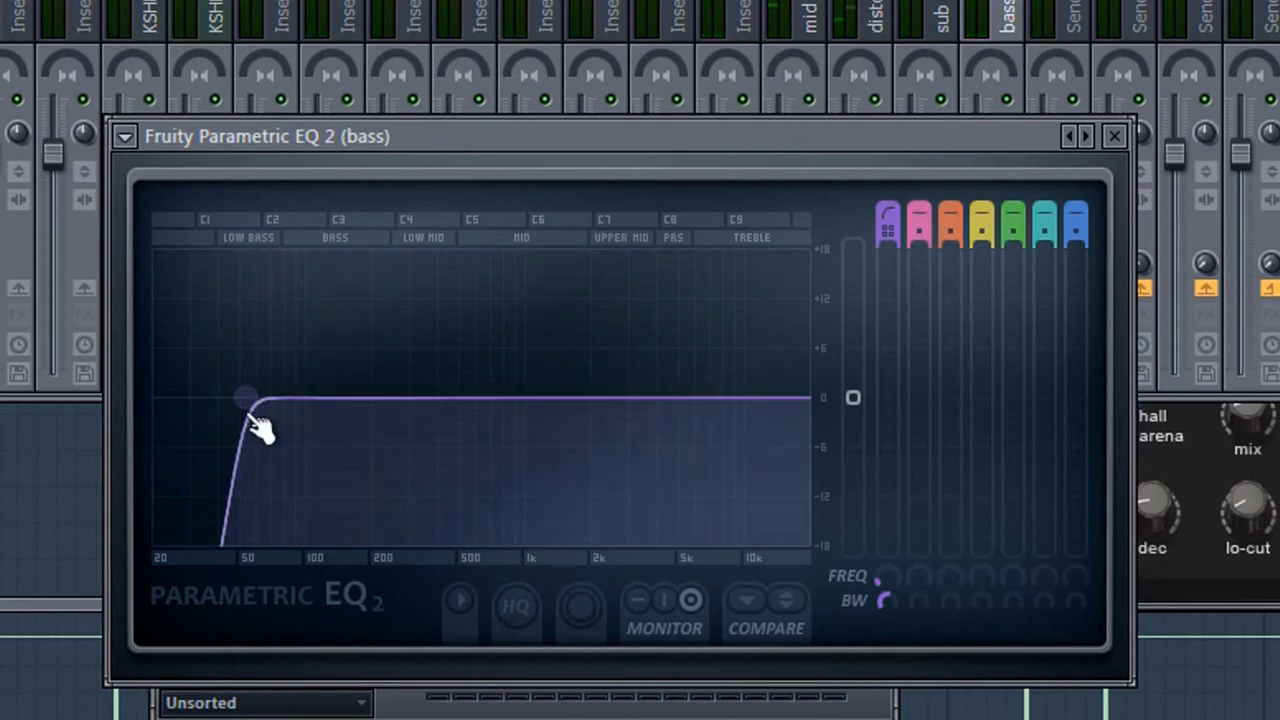
pyautogui.press('space')
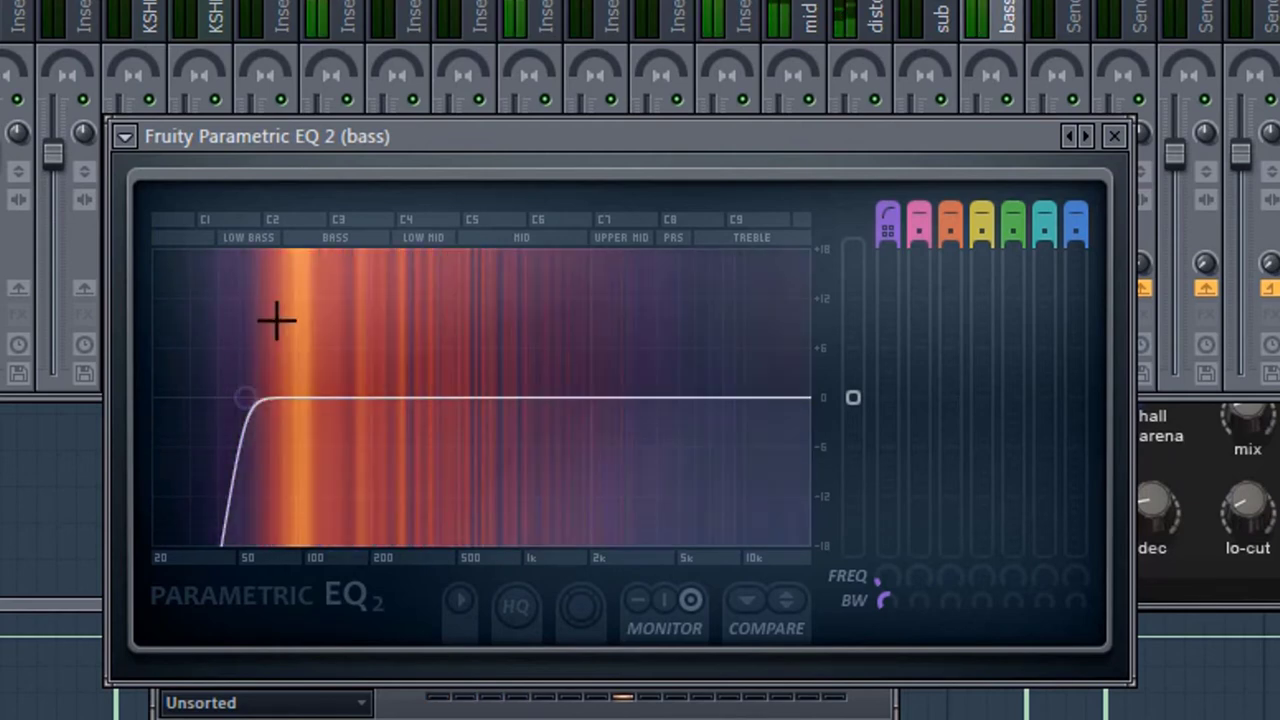
pyautogui.press('space')
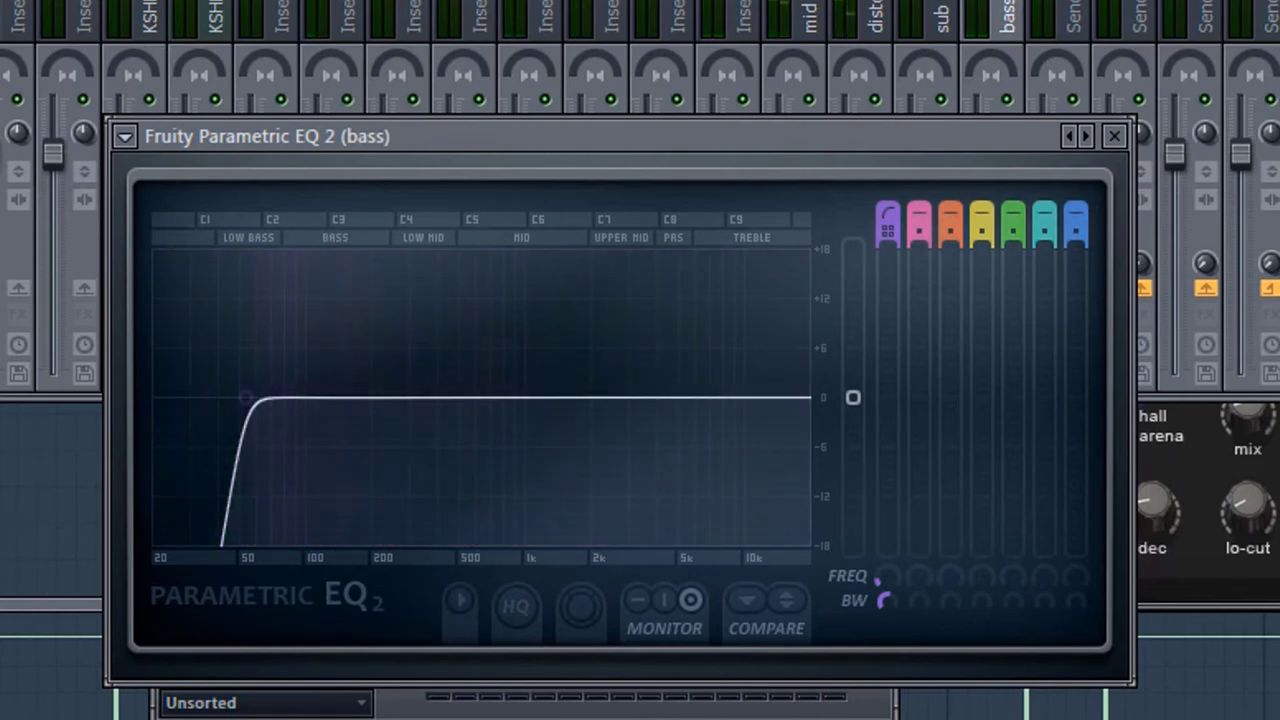
# Step: Open the mid bass track's Fruity Parametric EQ 2 and audition its low cut down to 20 Hz and back to about 200 Hz
pyautogui.press('F6')
pyautogui.press('F9')
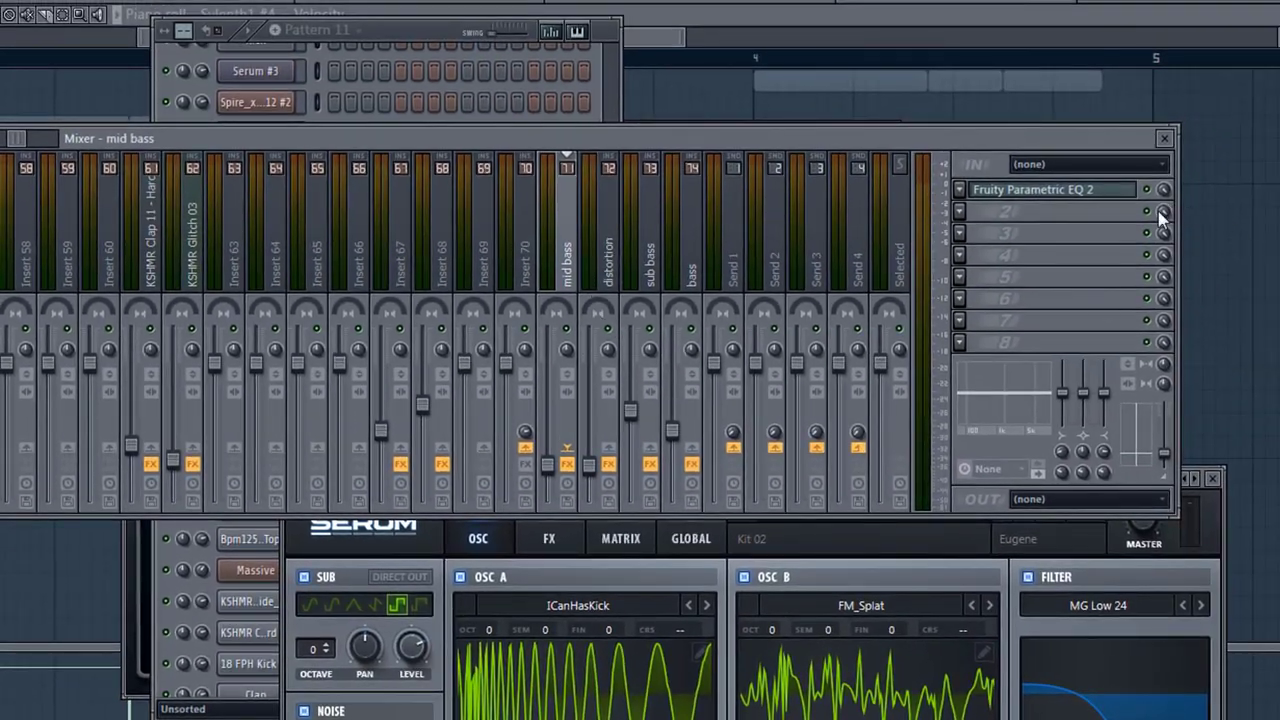
pyautogui.click(1091, 200)
pyautogui.press('space')
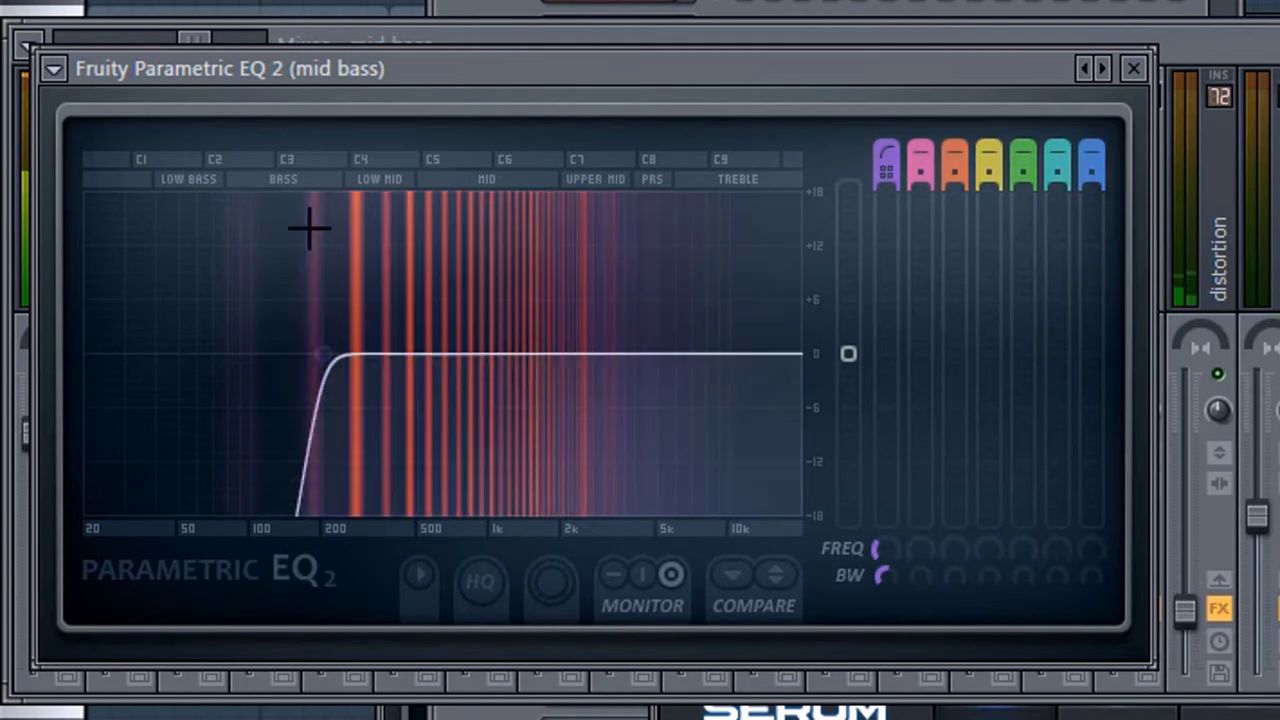
pyautogui.moveTo(323, 355); pyautogui.dragTo(96, 372)
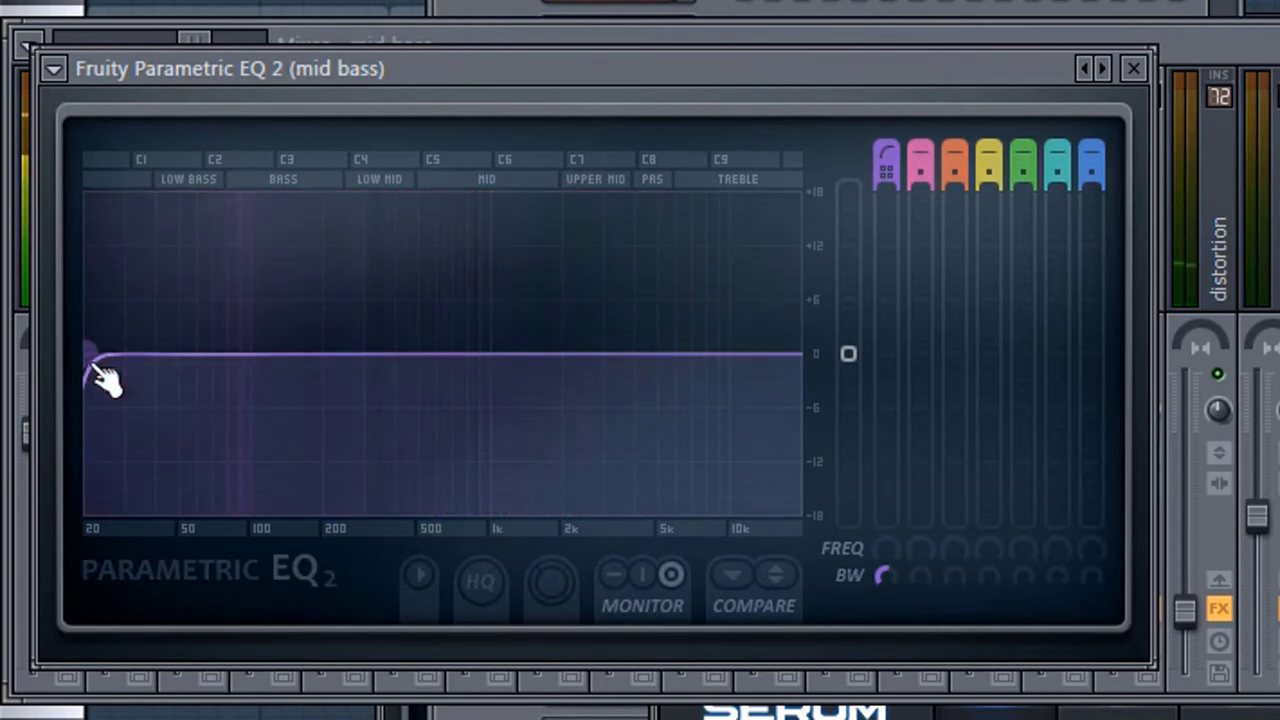
pyautogui.moveTo(100, 372); pyautogui.dragTo(342, 360)
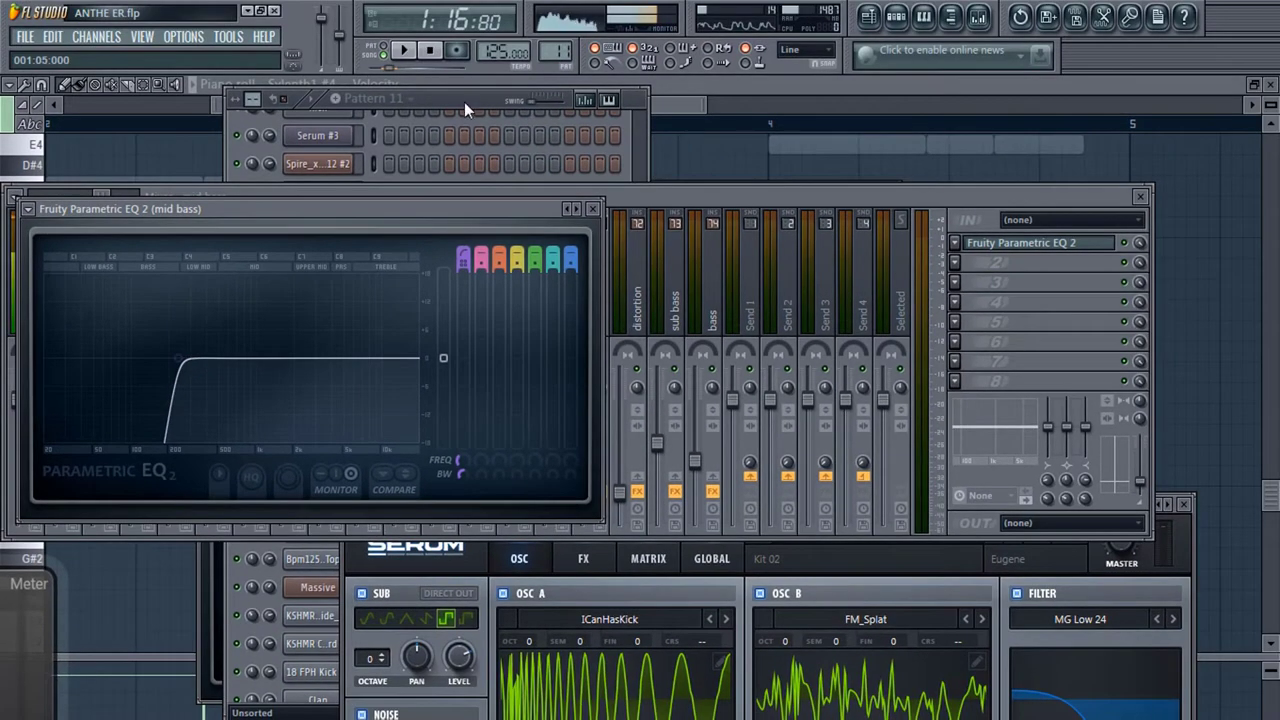
# Step: In the second Fruity Parametric EQ 2 of Serum #2's distortion track, set the band 7 high shelf to about 3.7 kHz and close it
pyautogui.click(464, 102)
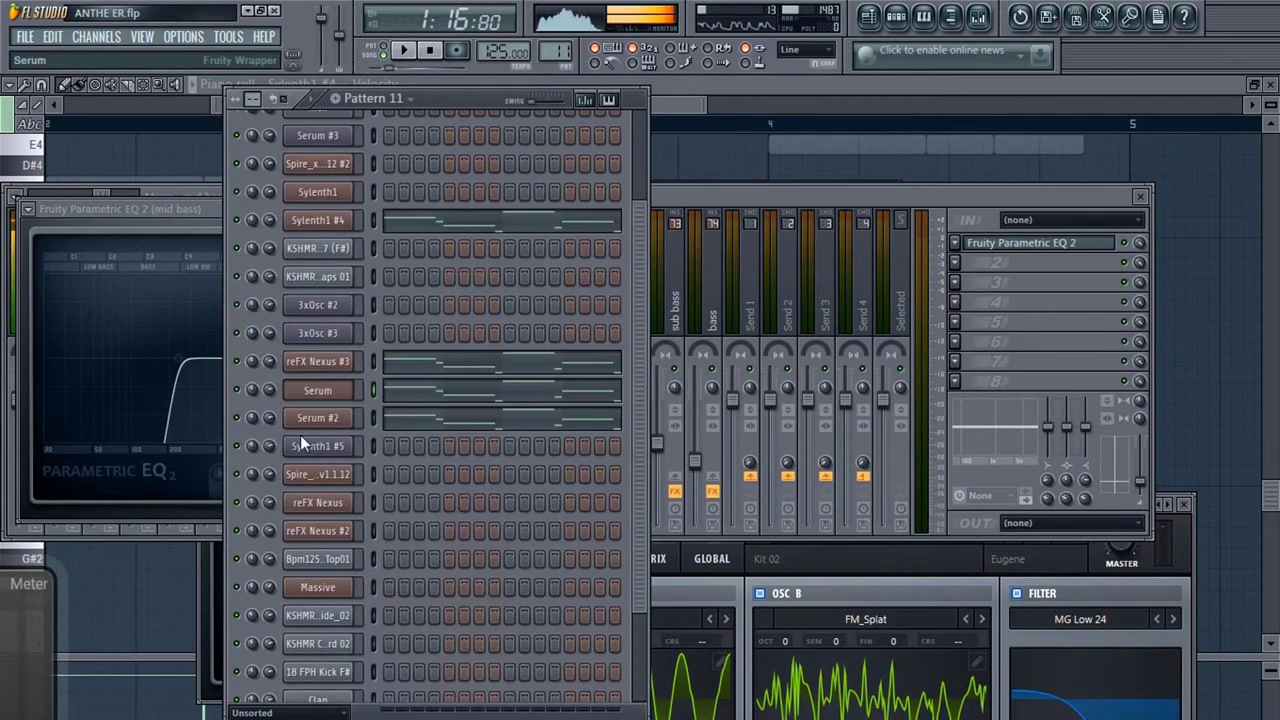
pyautogui.click(331, 428)
pyautogui.click(1015, 262)
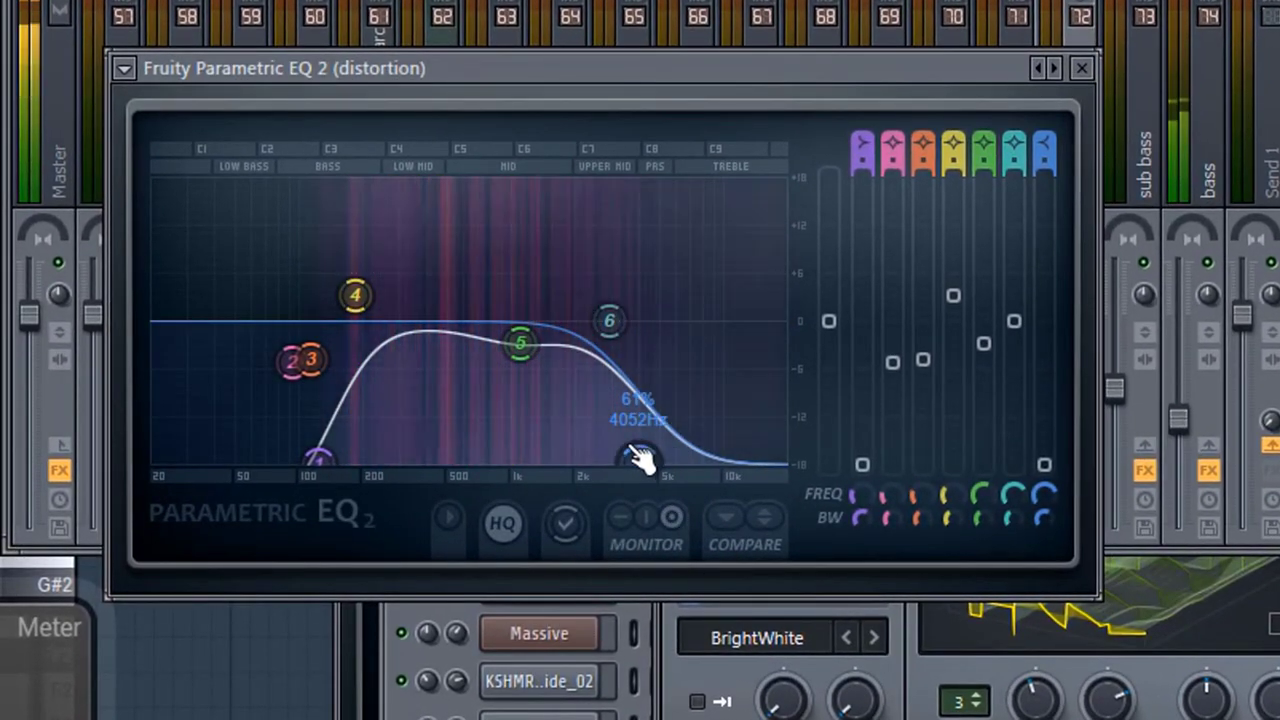
pyautogui.moveTo(658, 466); pyautogui.dragTo(632, 460)
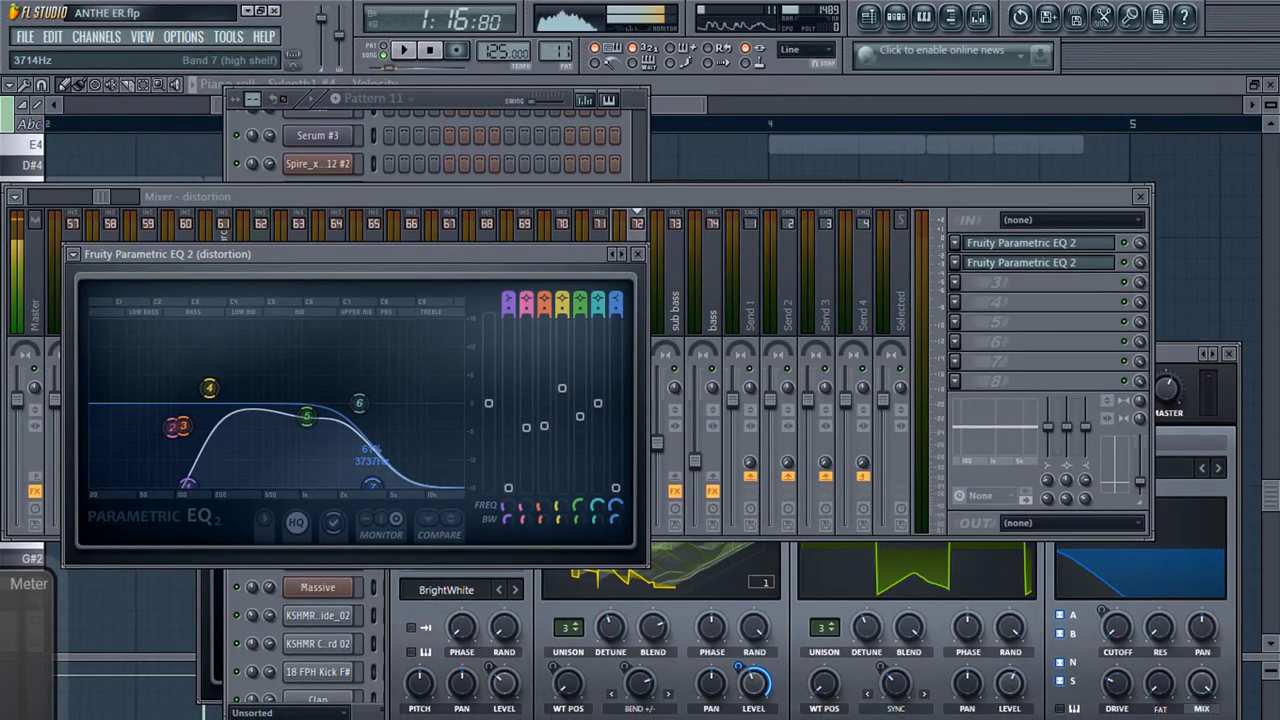
pyautogui.click(637, 254)
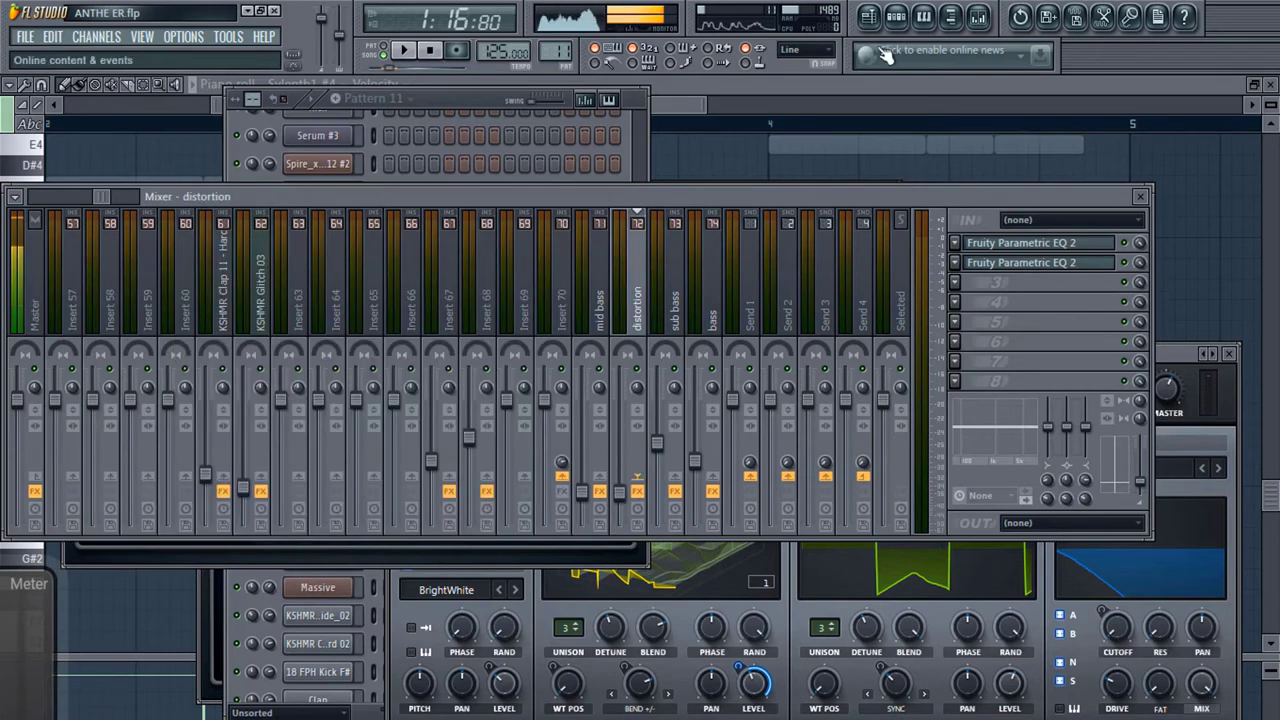
pyautogui.click(868, 16)
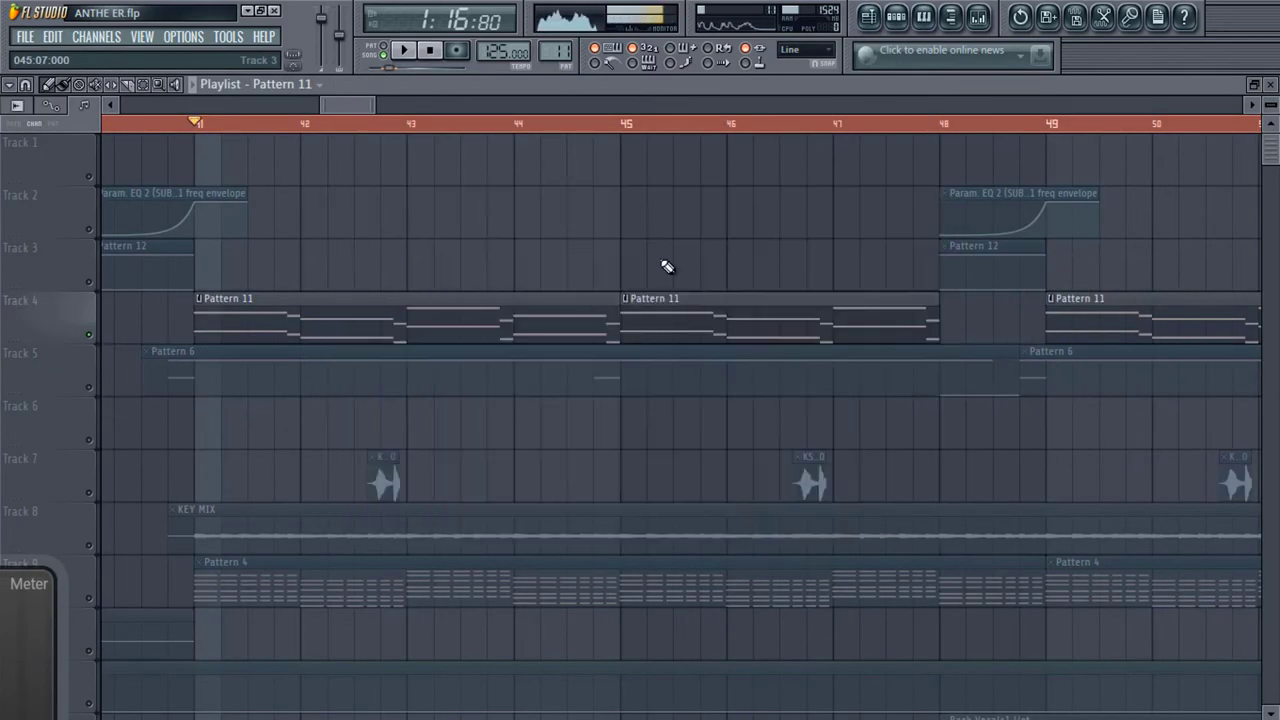
pyautogui.press('F9')
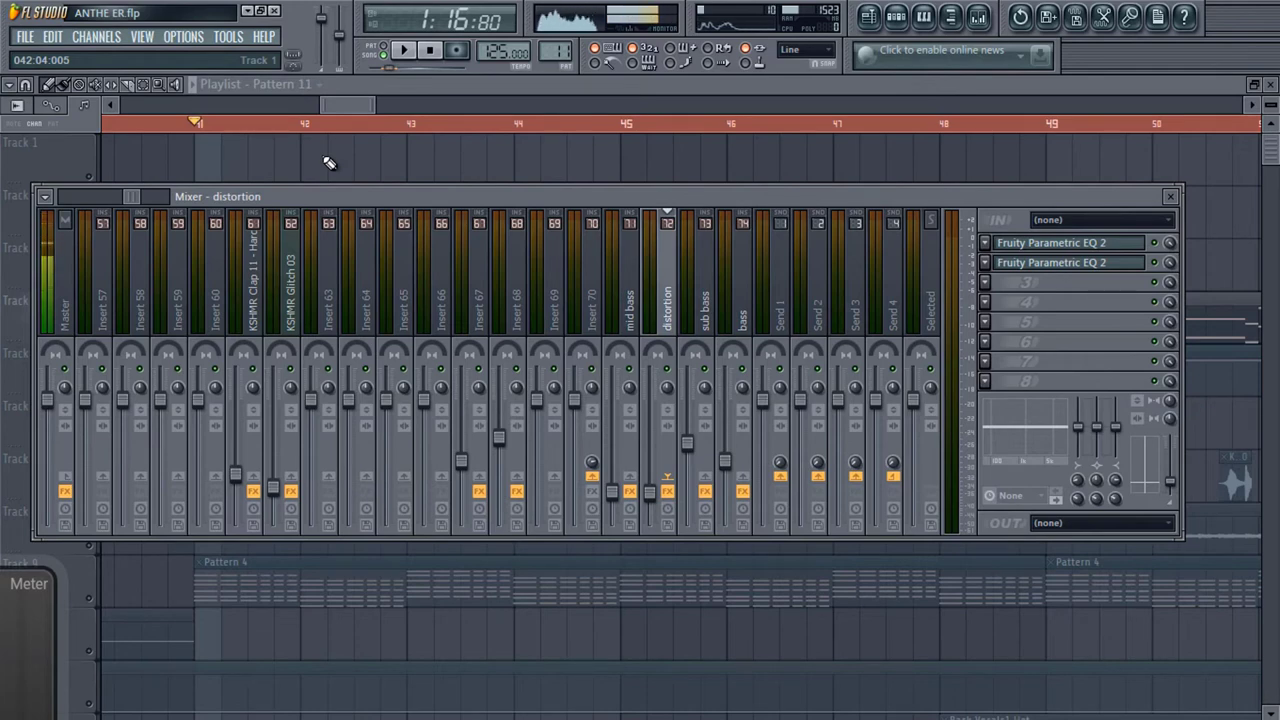
pyautogui.press('F9')
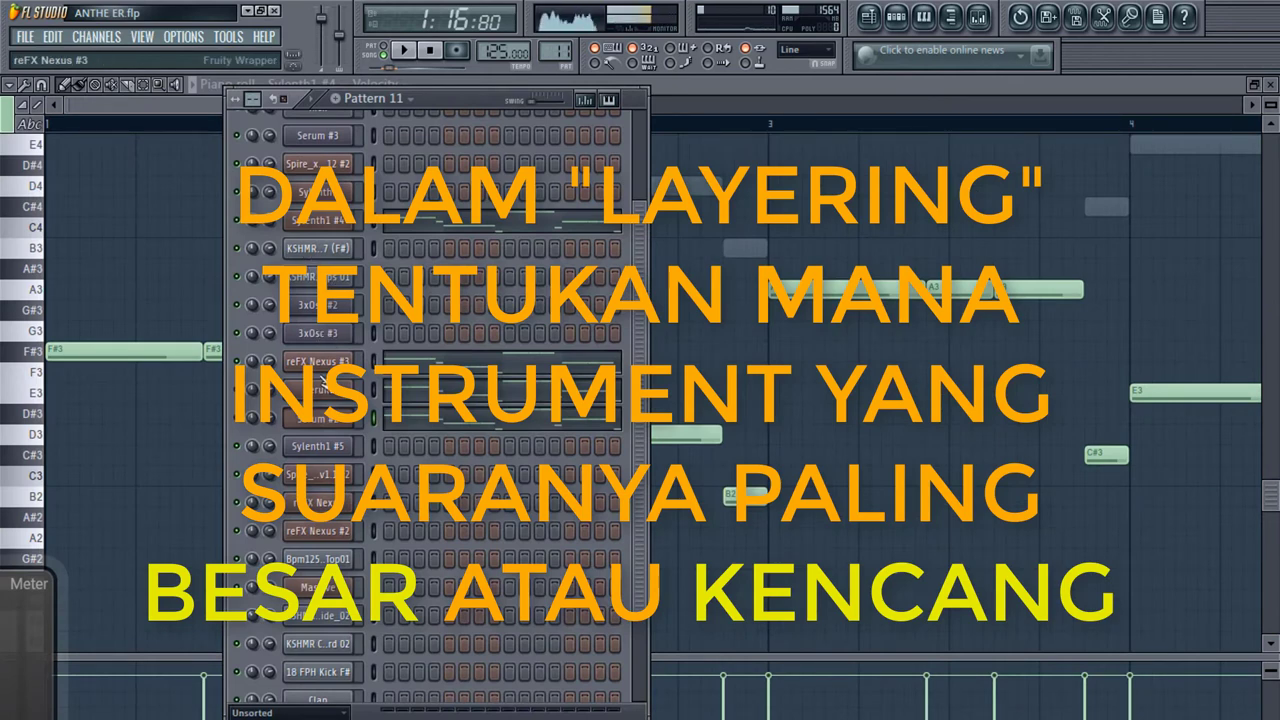
# Step: Open the Master track's Wave Candy, change its meter mode from RMS, and place the level meter beside the channel list
pyautogui.click(322, 362)
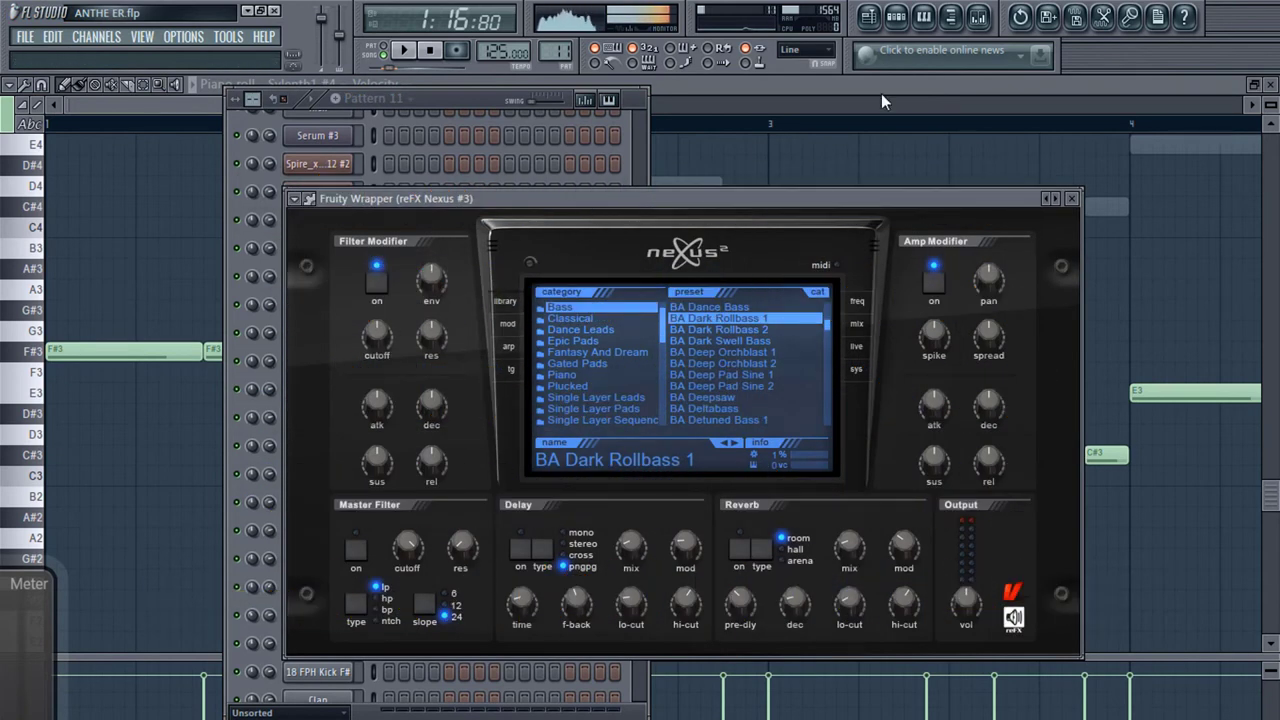
pyautogui.click(978, 16)
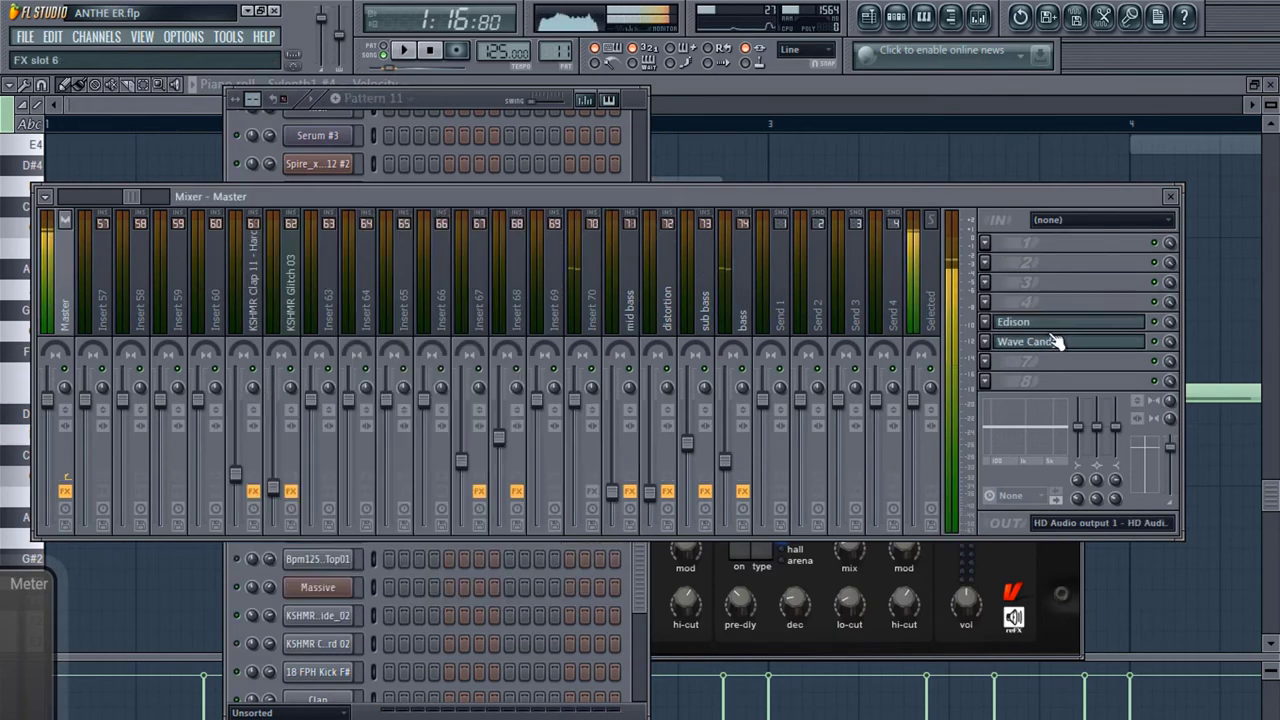
pyautogui.click(1040, 340)
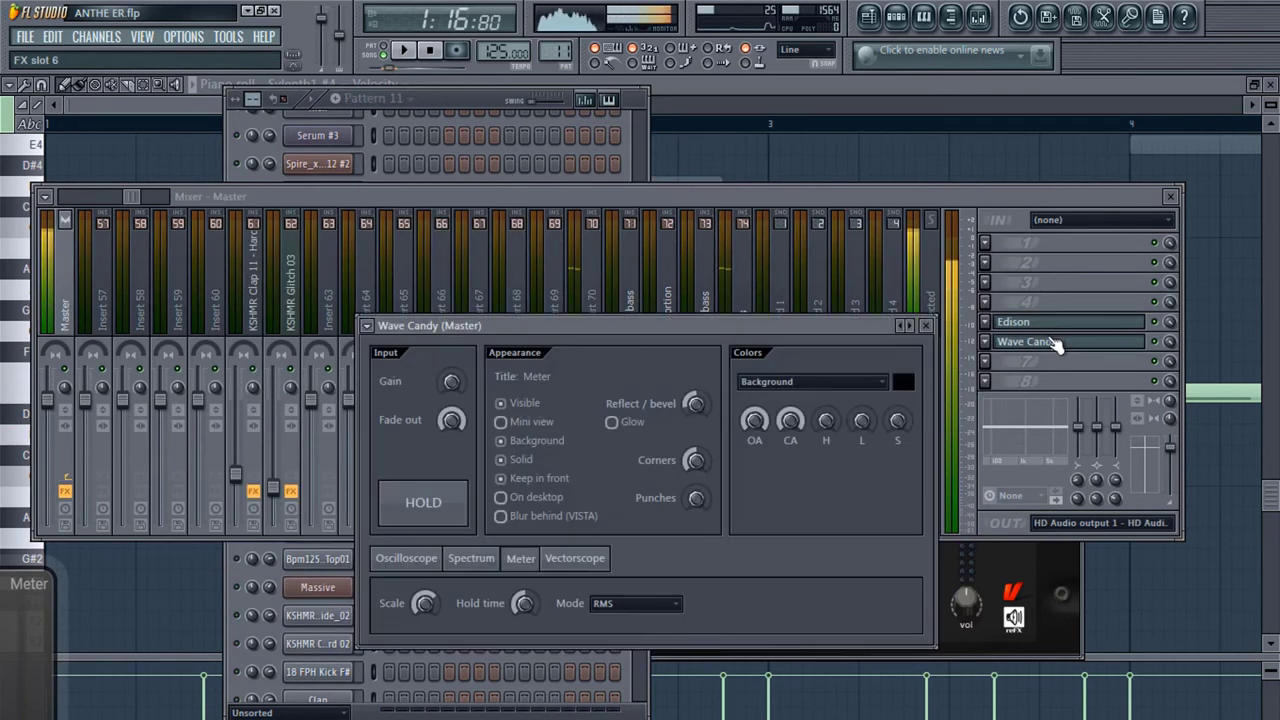
pyautogui.click(606, 605)
pyautogui.click(608, 606)
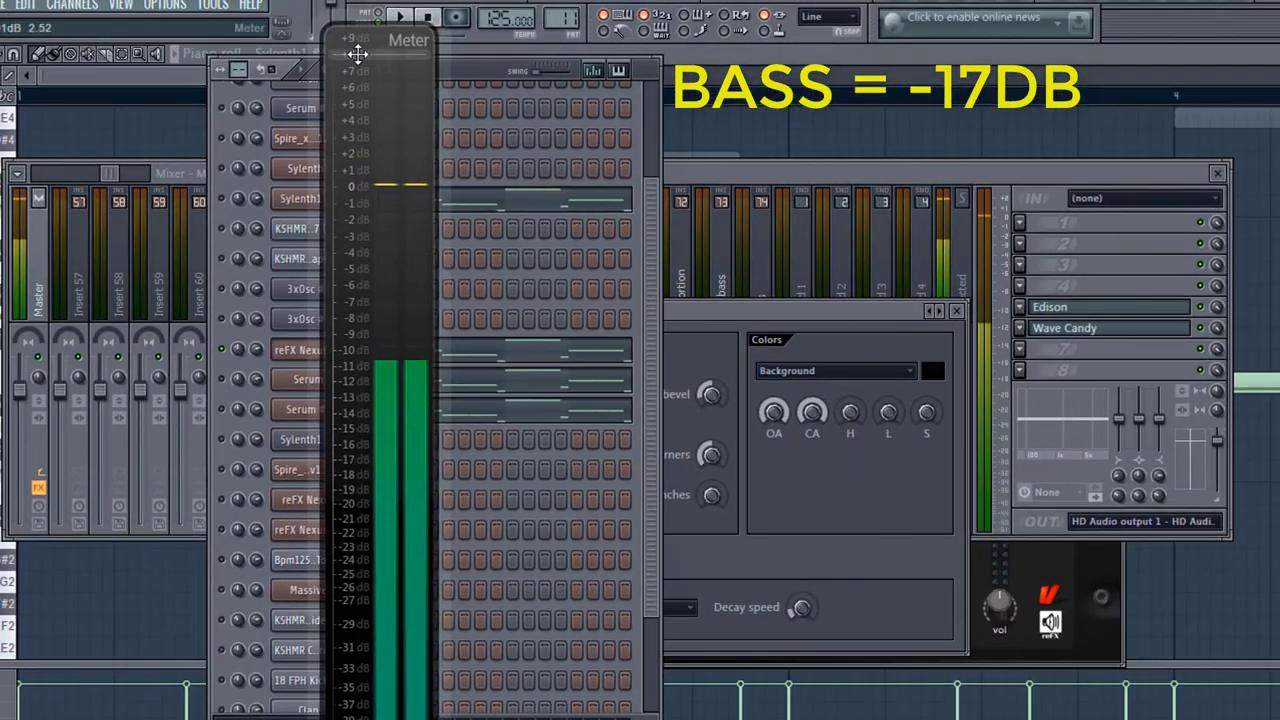
pyautogui.moveTo(357, 53); pyautogui.dragTo(90, 141)
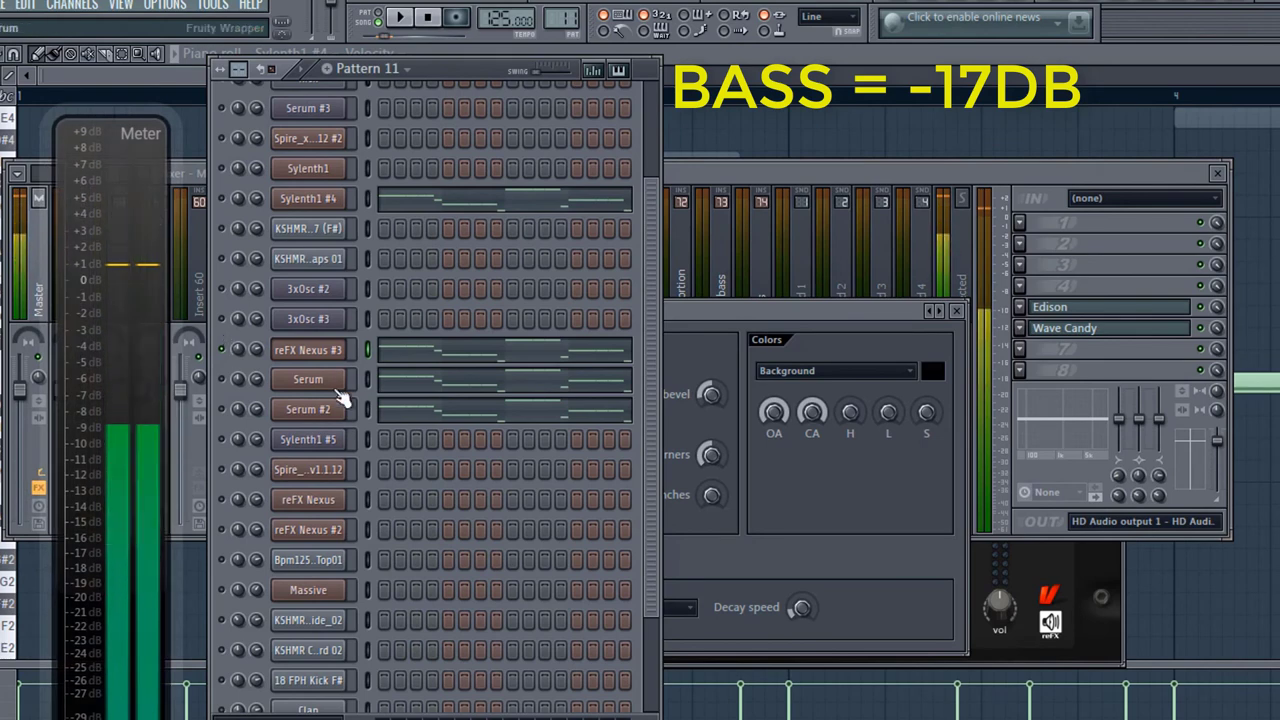
# Step: Play the Serum mid bass channel, bring the mixer forward, and reposition the level meter to read its level
pyautogui.press('space')
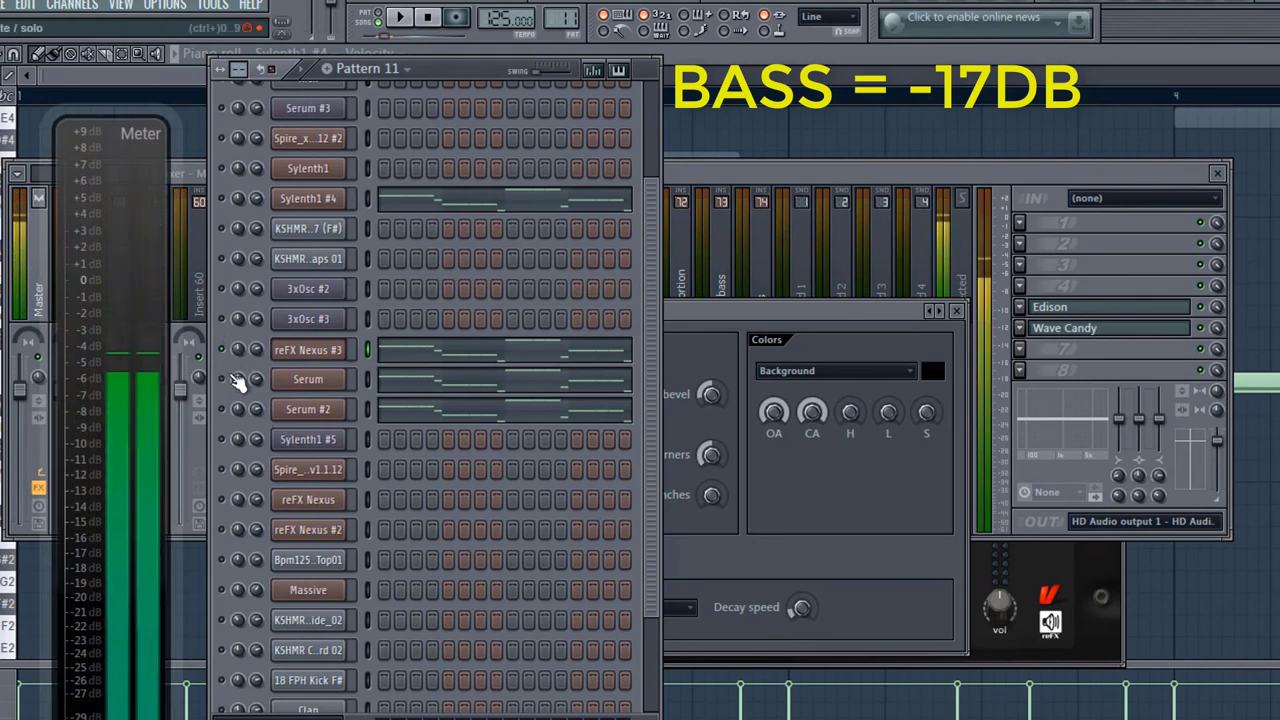
pyautogui.click(315, 382)
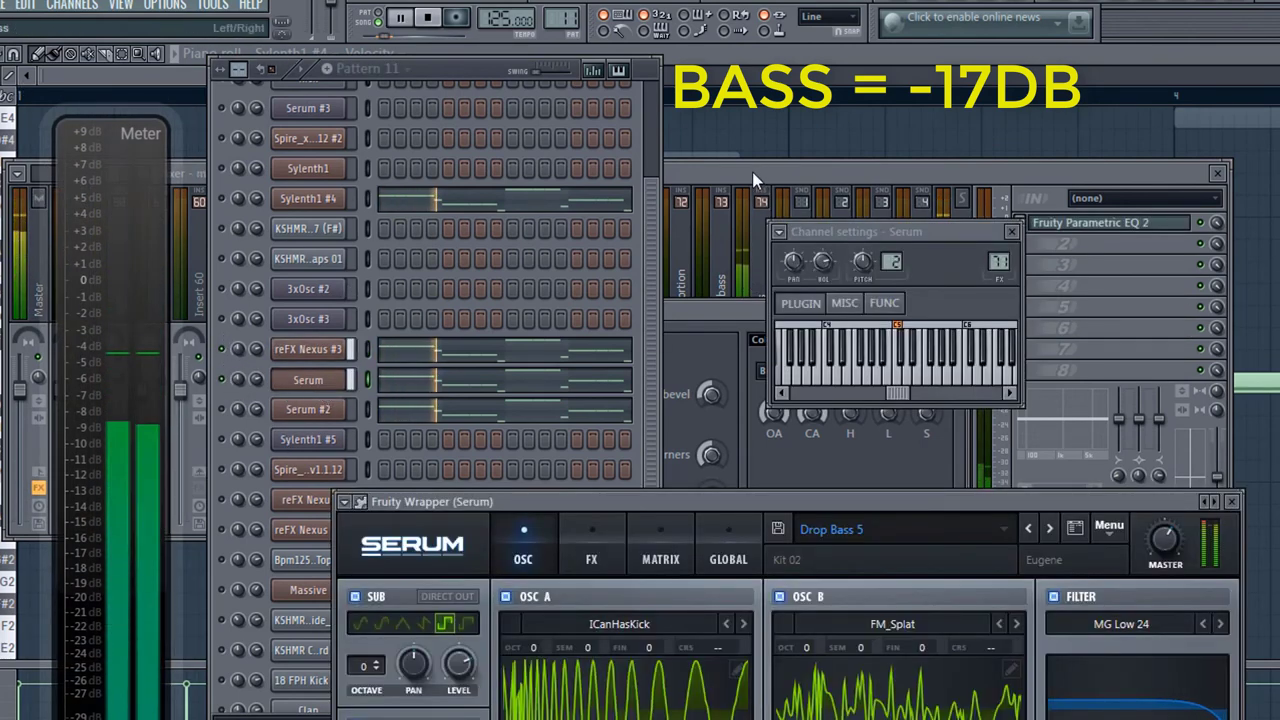
pyautogui.click(752, 171)
pyautogui.press('space')
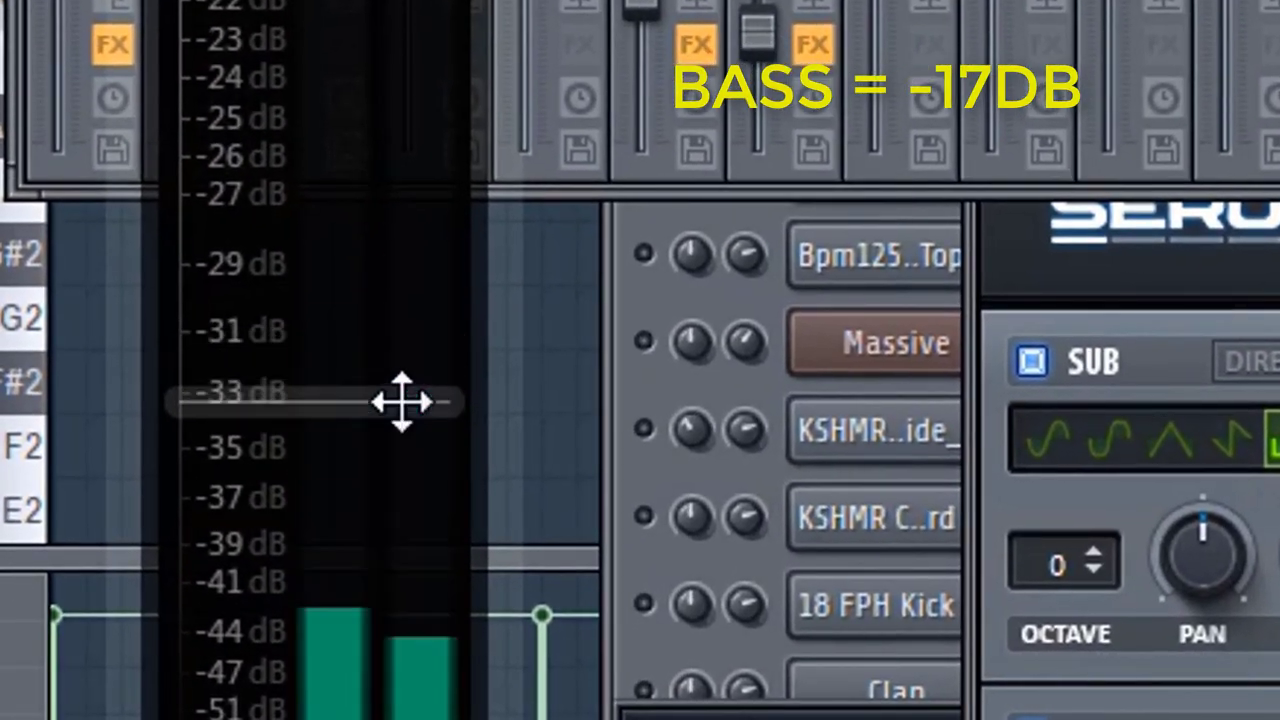
pyautogui.moveTo(389, 389); pyautogui.dragTo(369, 326)
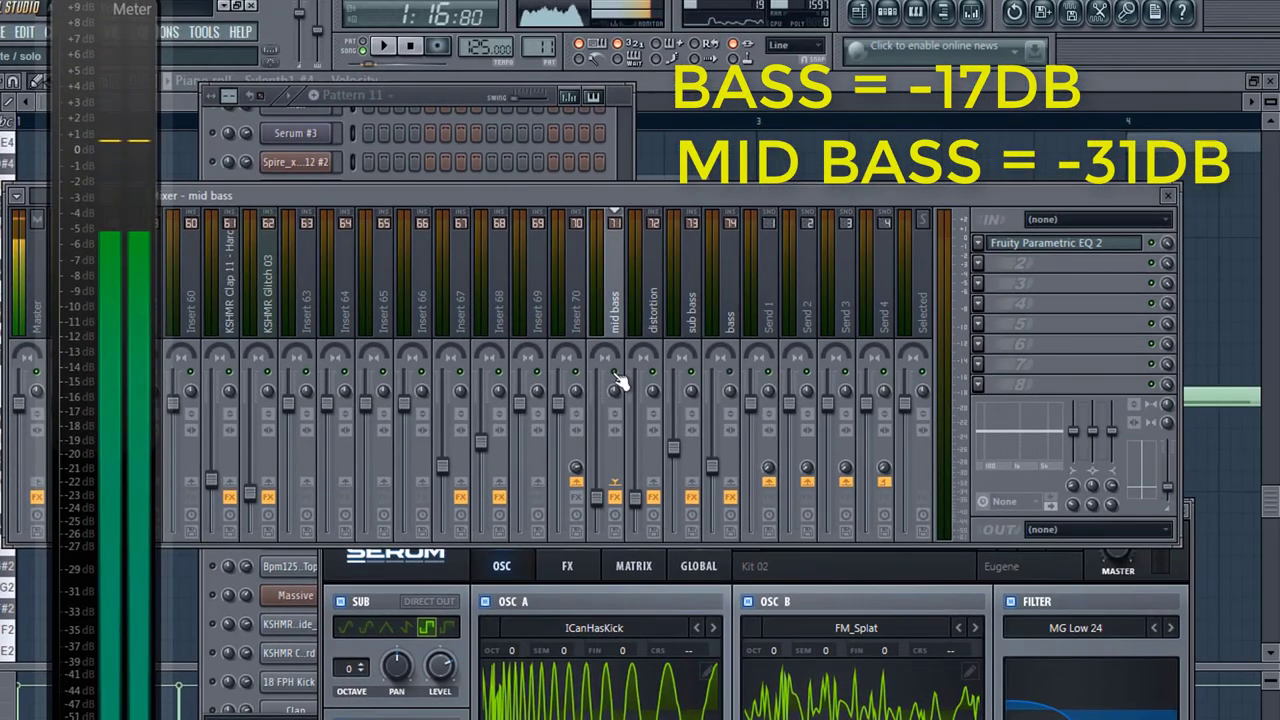
# Step: Select the bass mixer track during playback and check the level on the meter
pyautogui.press('space')
pyautogui.click(734, 326)
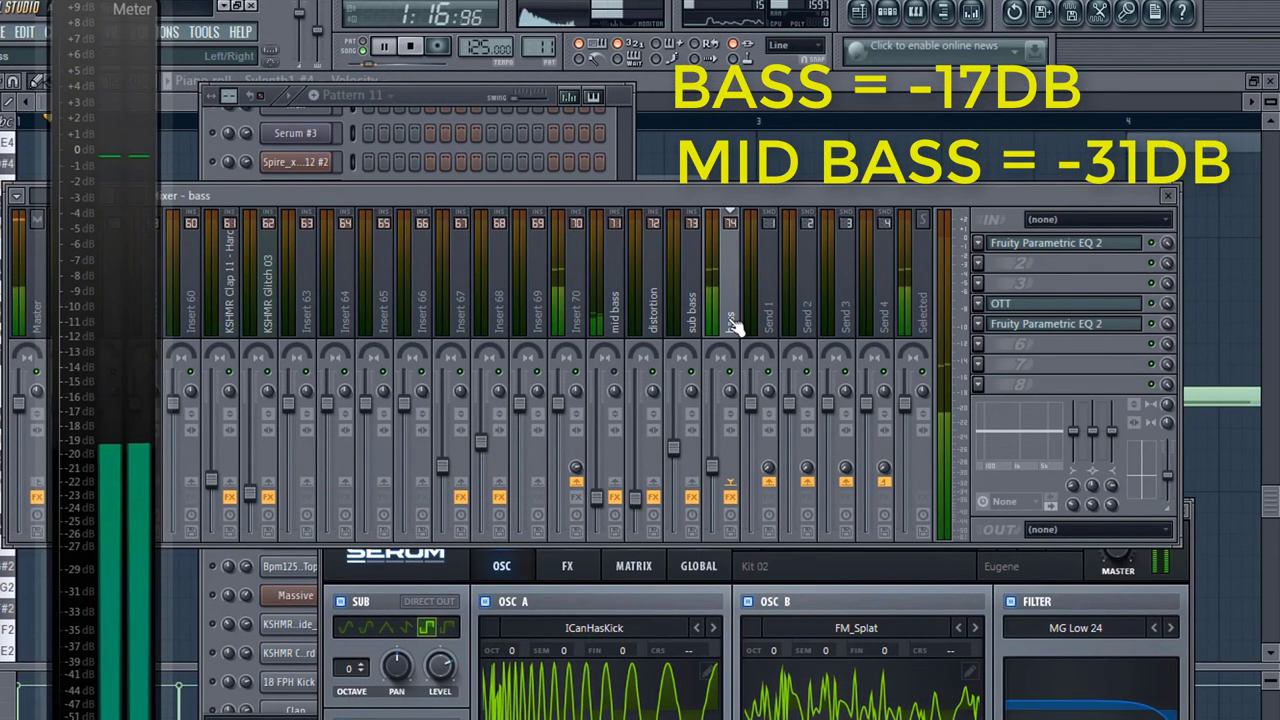
pyautogui.press('space')
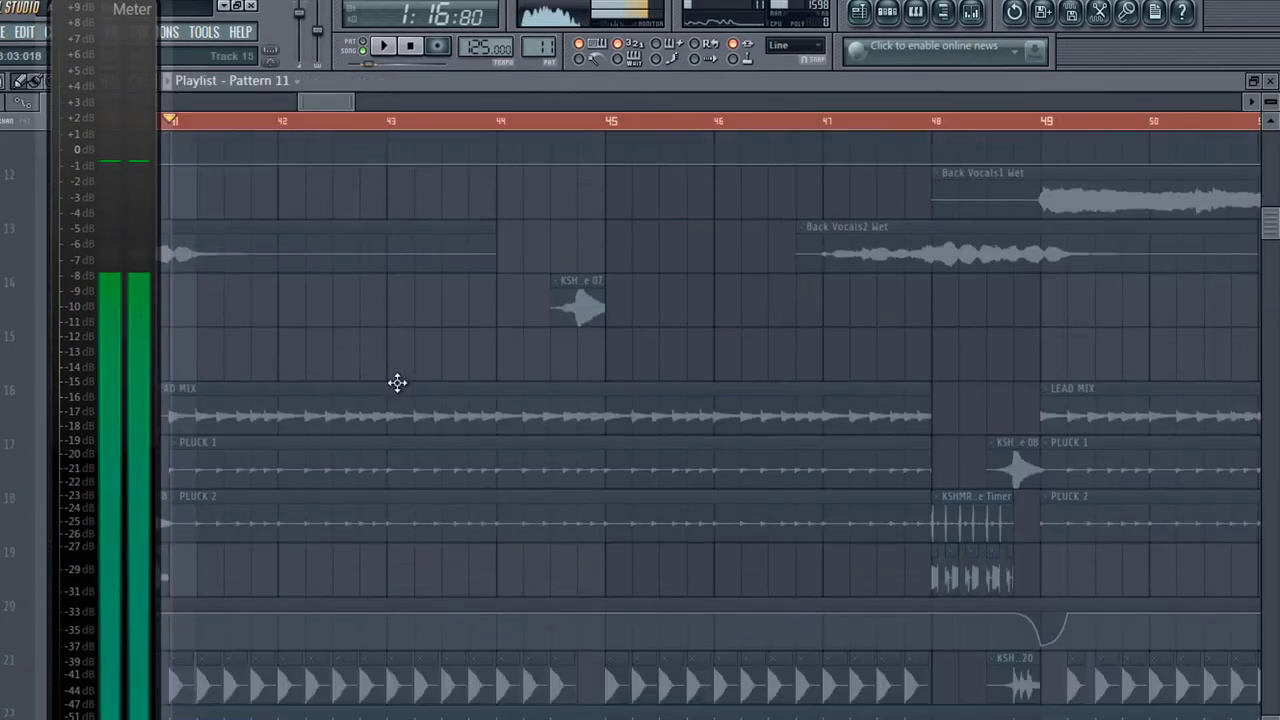
# Step: Compare the meter levels of the isolated LEAD MIX playlist track and the isolated PLUCK 1 and PLUCK 2 tracks
pyautogui.click(279, 383)
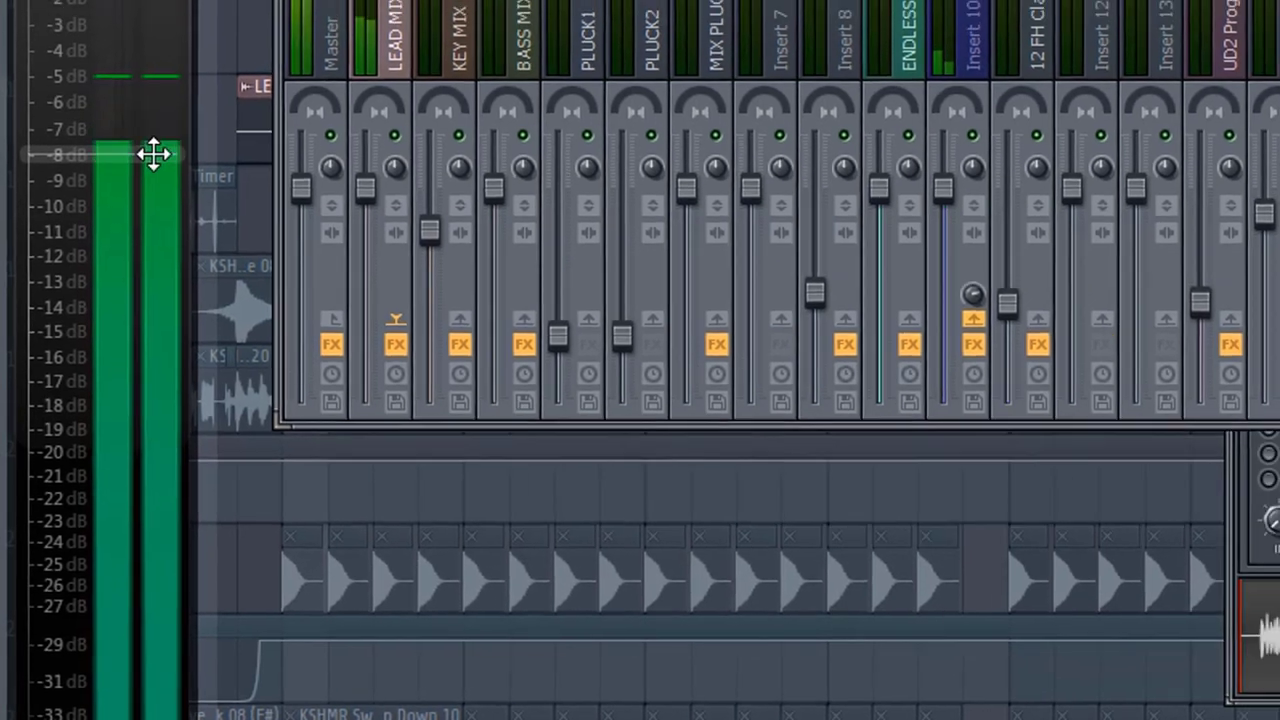
pyautogui.press('F9')
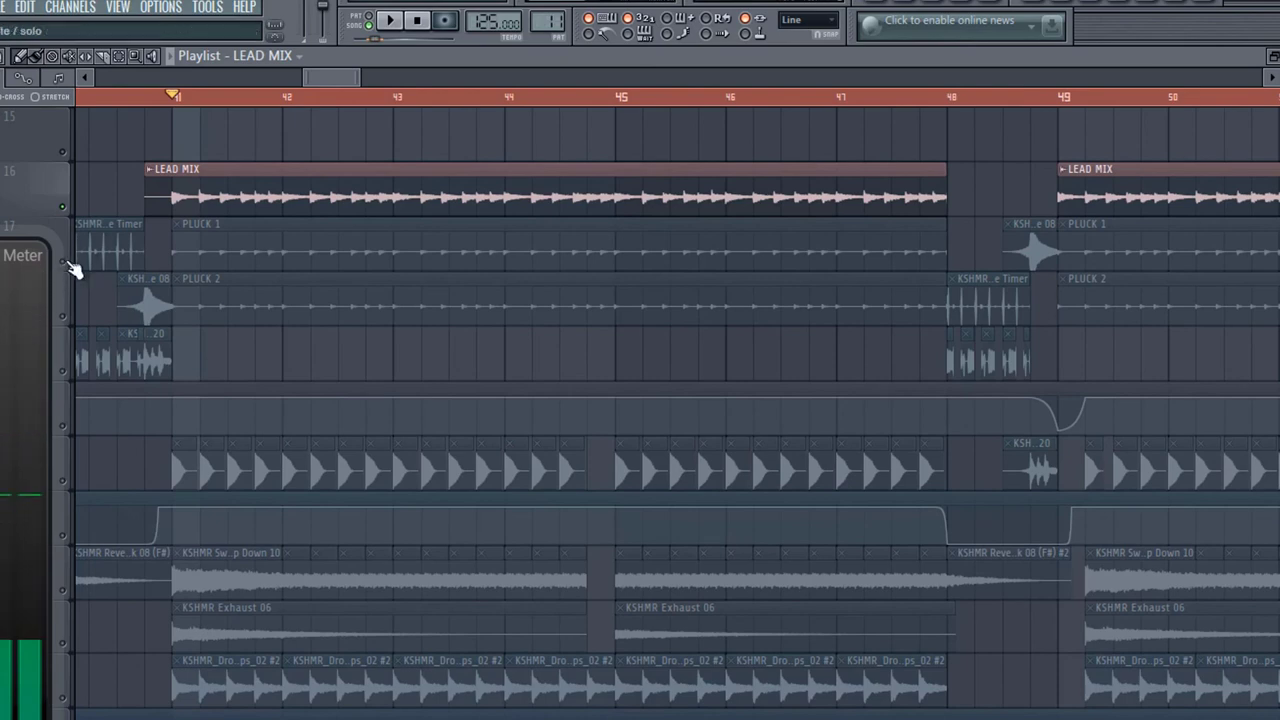
pyautogui.moveTo(77, 269); pyautogui.dragTo(69, 323)
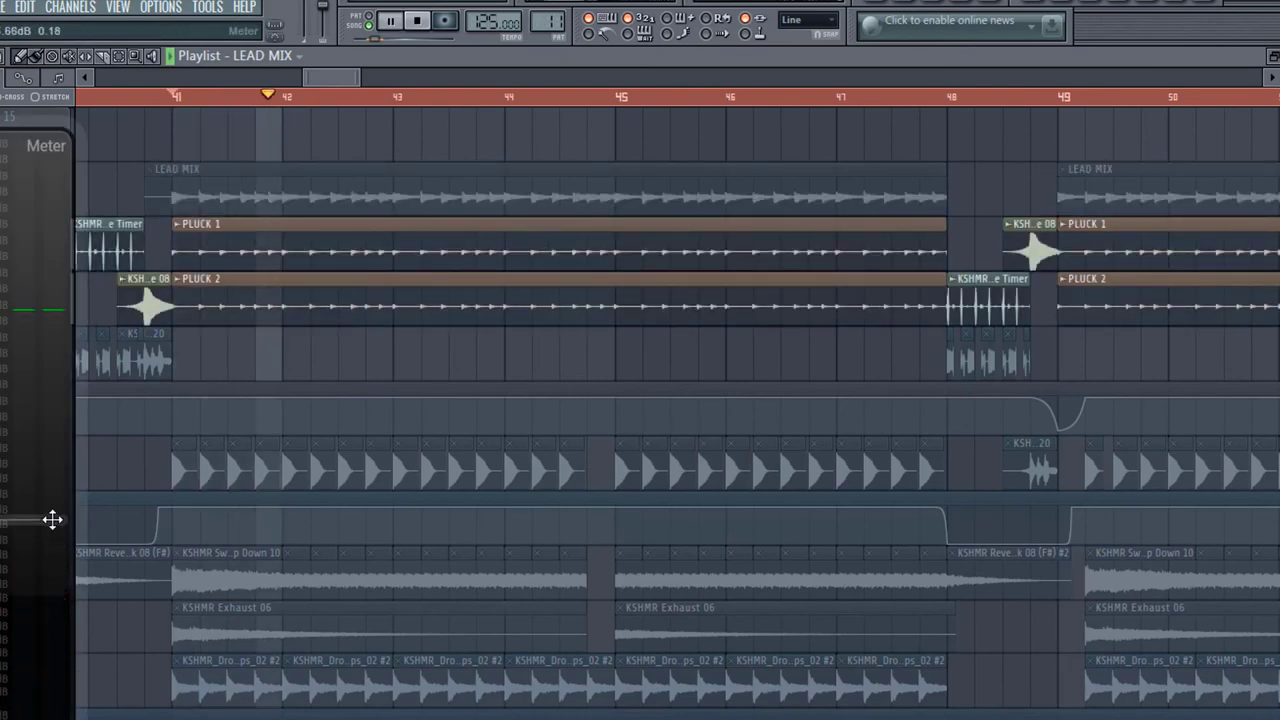
pyautogui.press('space')
# Step: Check the isolated Pattern 6 playlist track's level on the meter and restore all playlist tracks to audible
pyautogui.scroll(4, 320, 374)
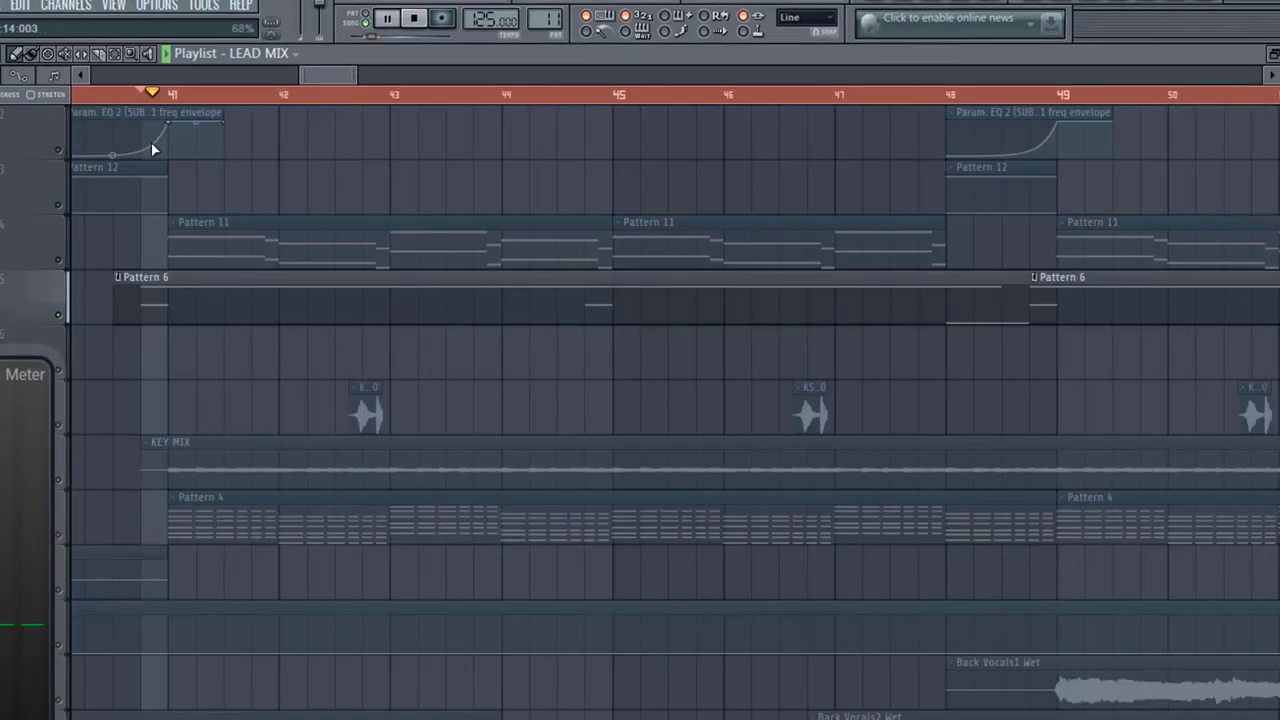
pyautogui.press('space')
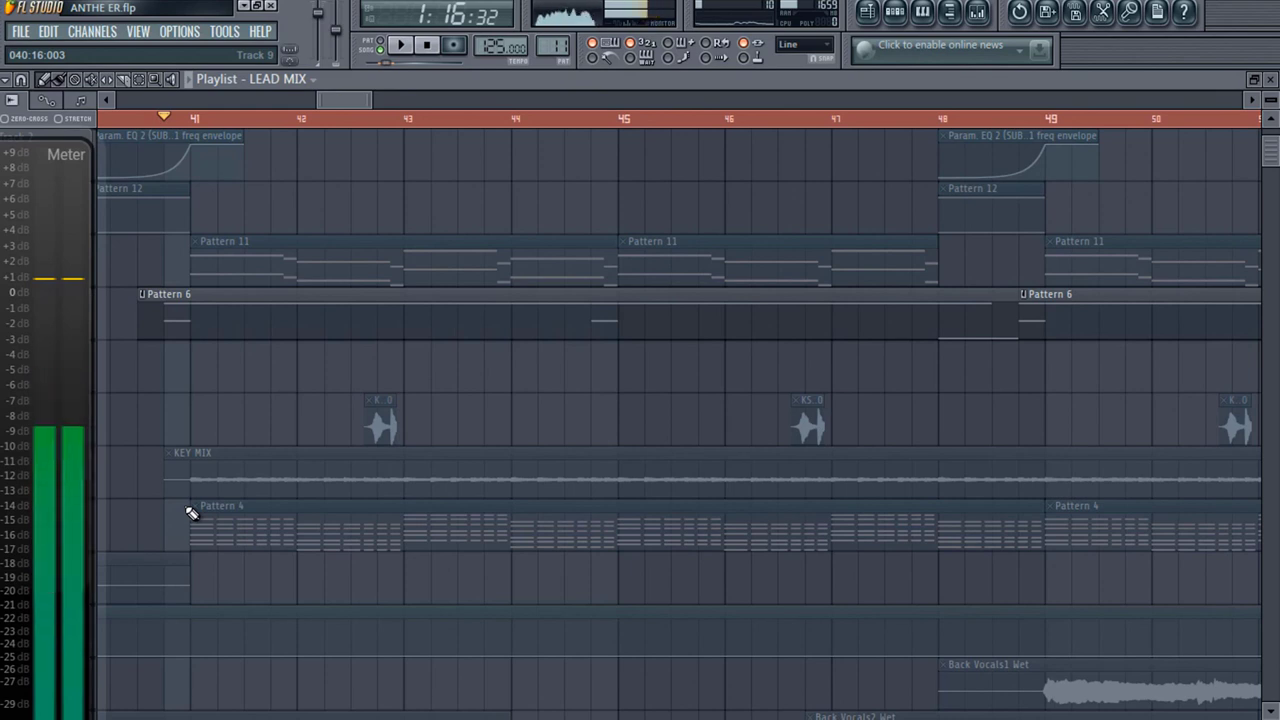
pyautogui.moveTo(57, 405); pyautogui.dragTo(63, 527)
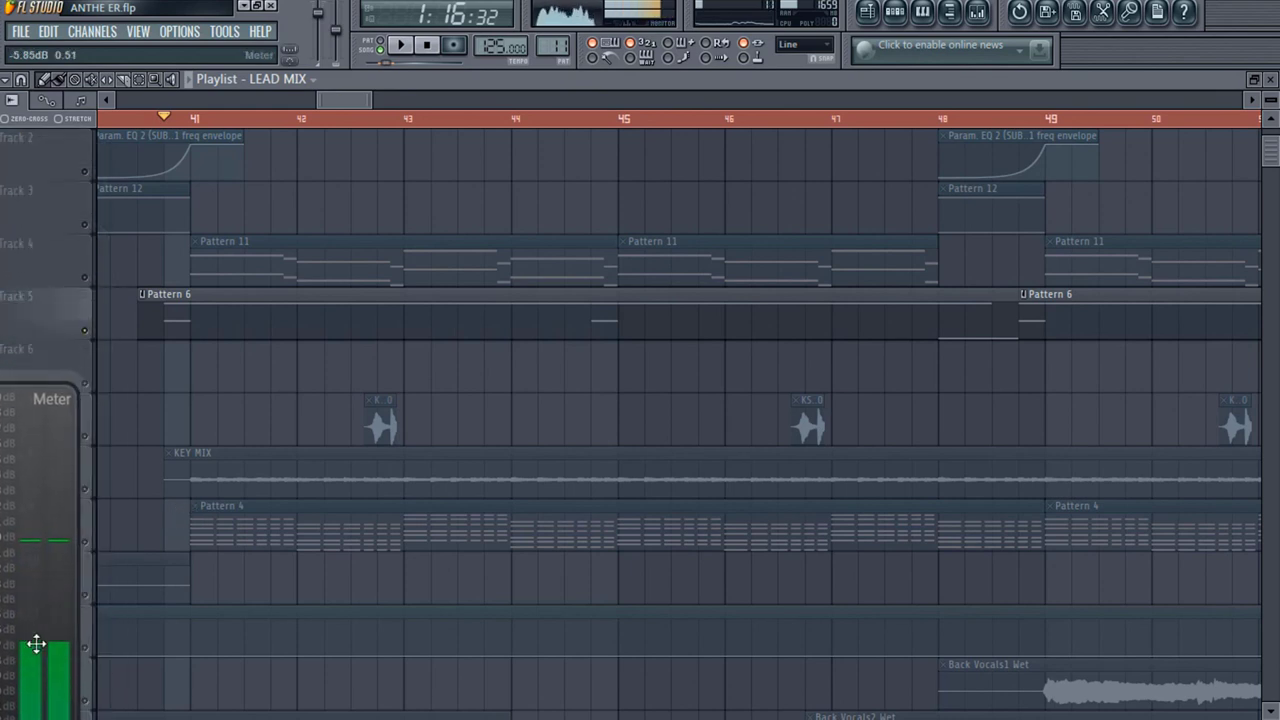
pyautogui.scroll(-2, 266, 248)
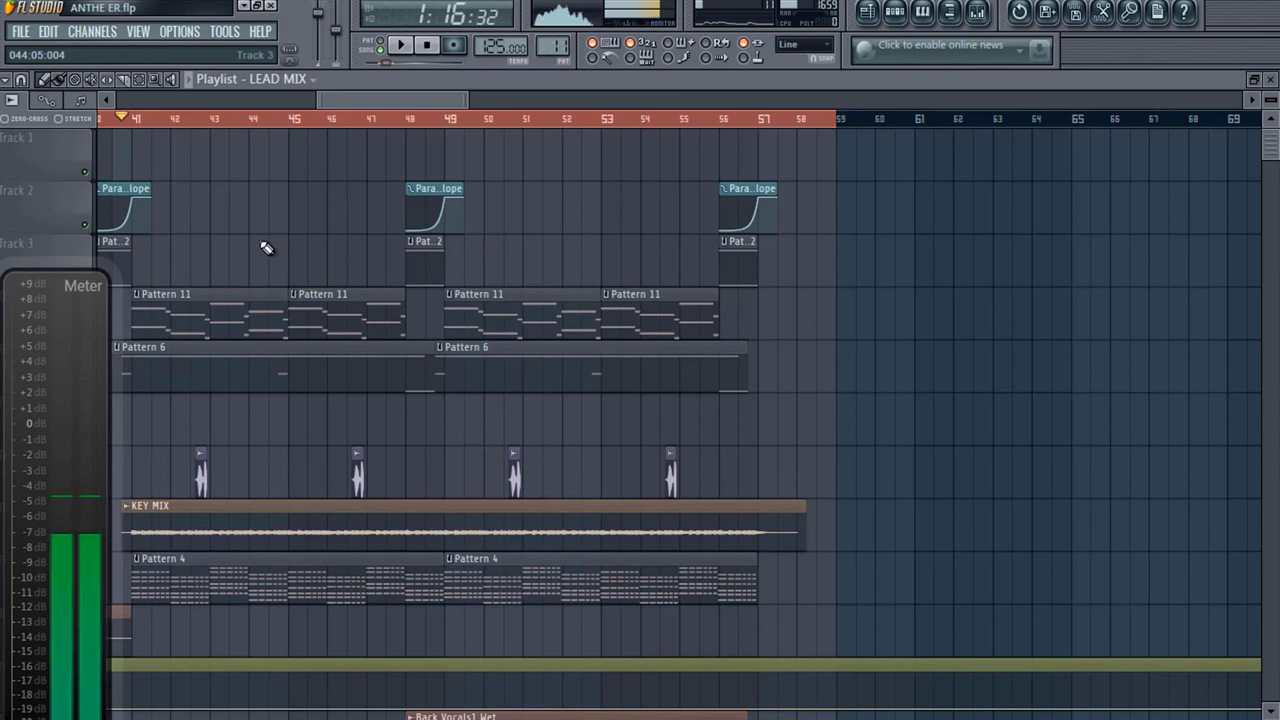